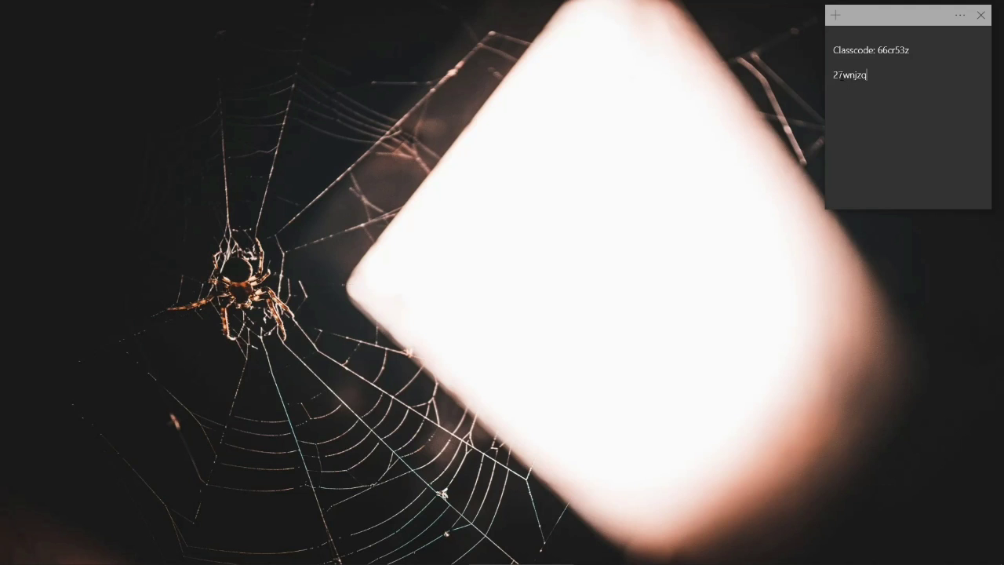
Finish the sticky note holding the class code and second code, then bring up a new Edge tab
key("ctrl+a")
left_click(871, 76)
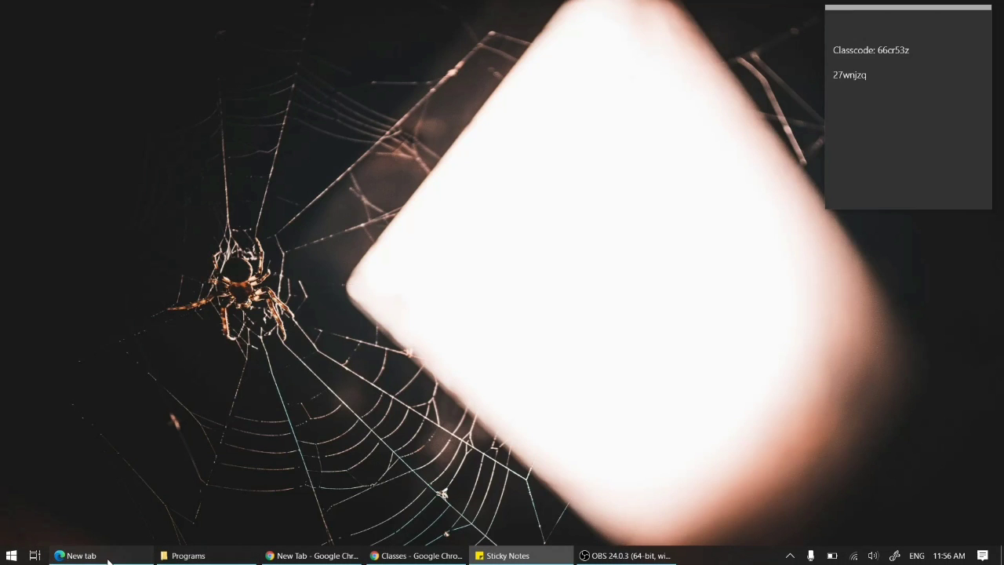
left_click(109, 557)
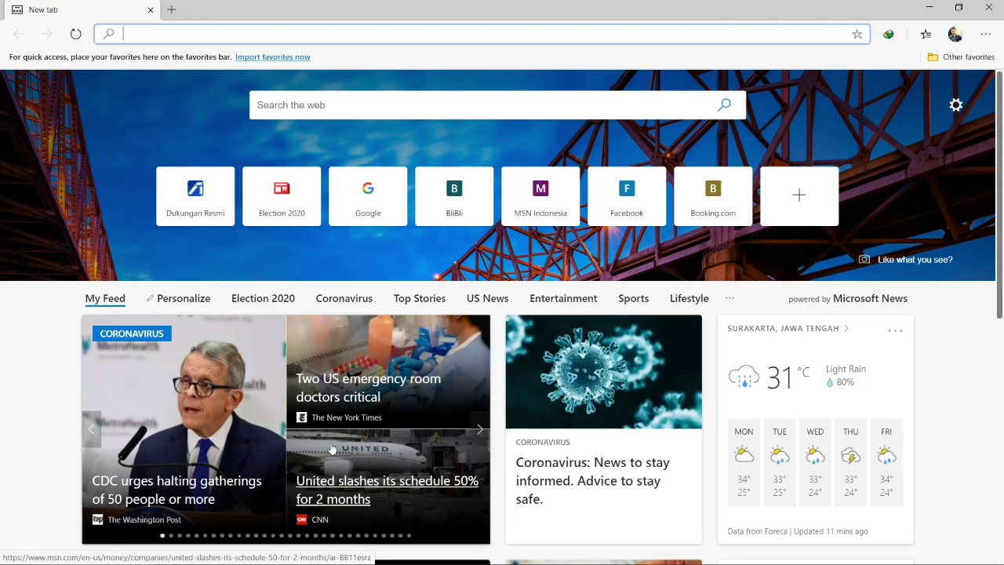
Load google.com in Edge and open the Google account panel
type("google.com")
key("Return")
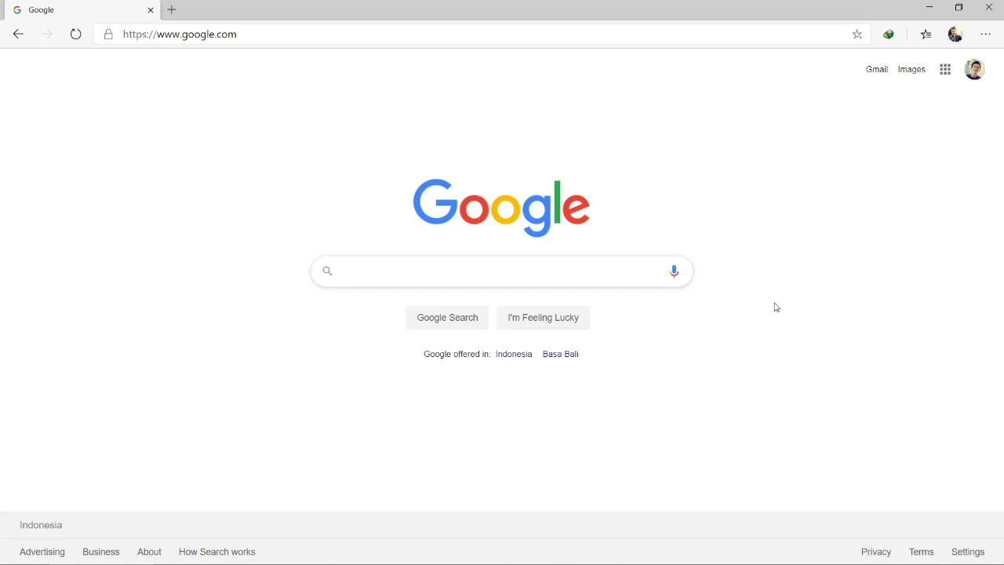
left_click(976, 72)
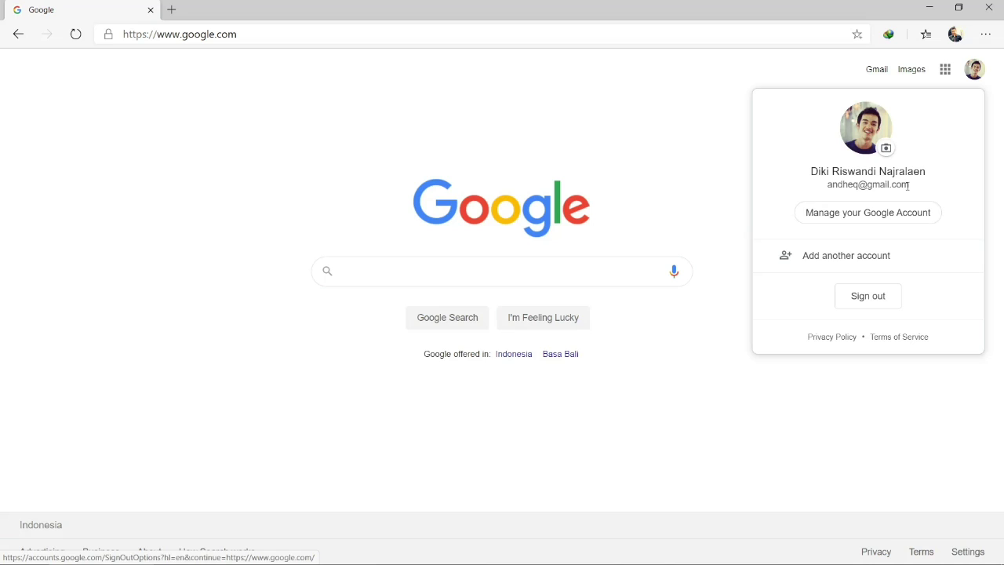
Add another Google account by entering the school student e-mail address and continuing to the password step
left_click(850, 258)
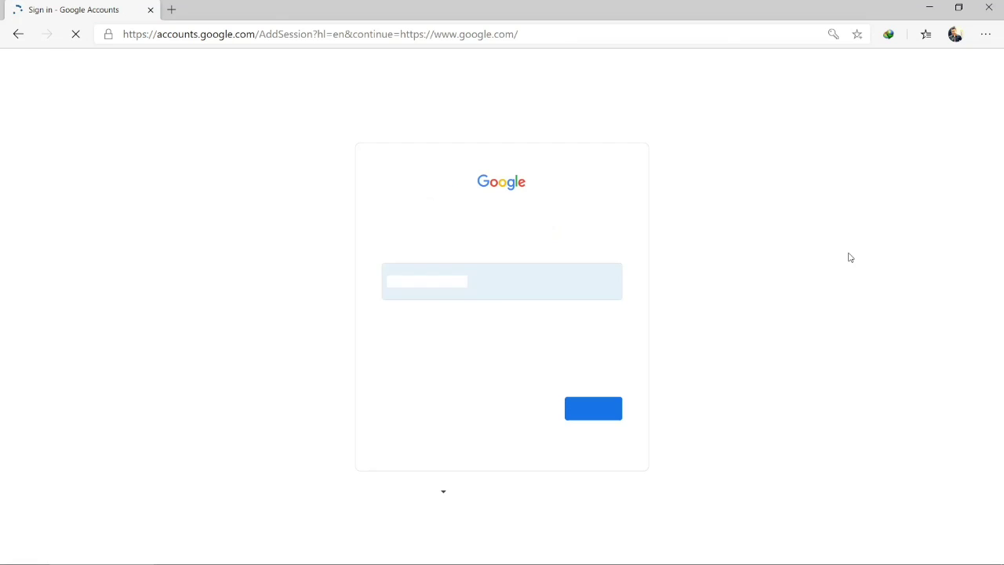
left_click_drag(517, 282, 369, 271)
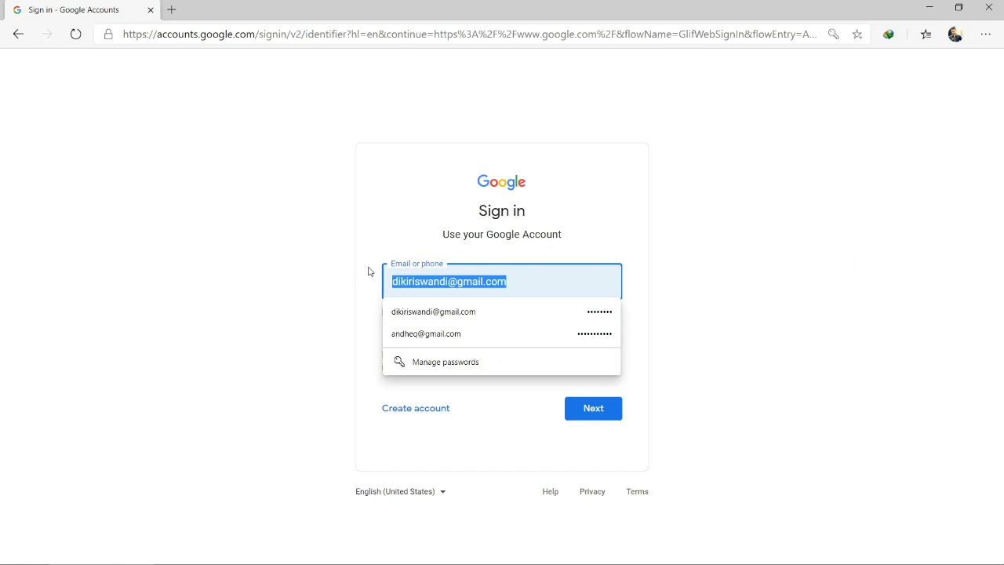
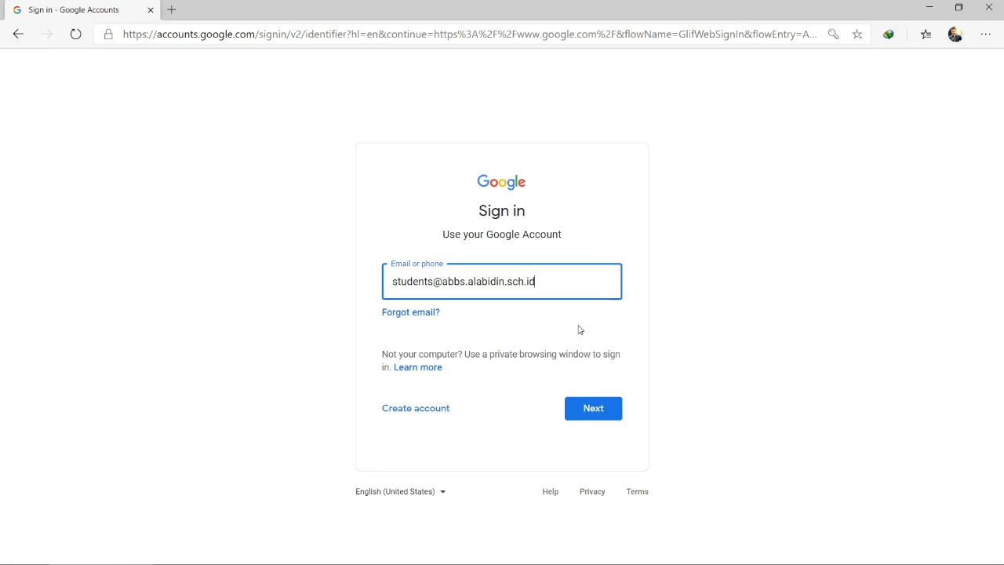
left_click(596, 419)
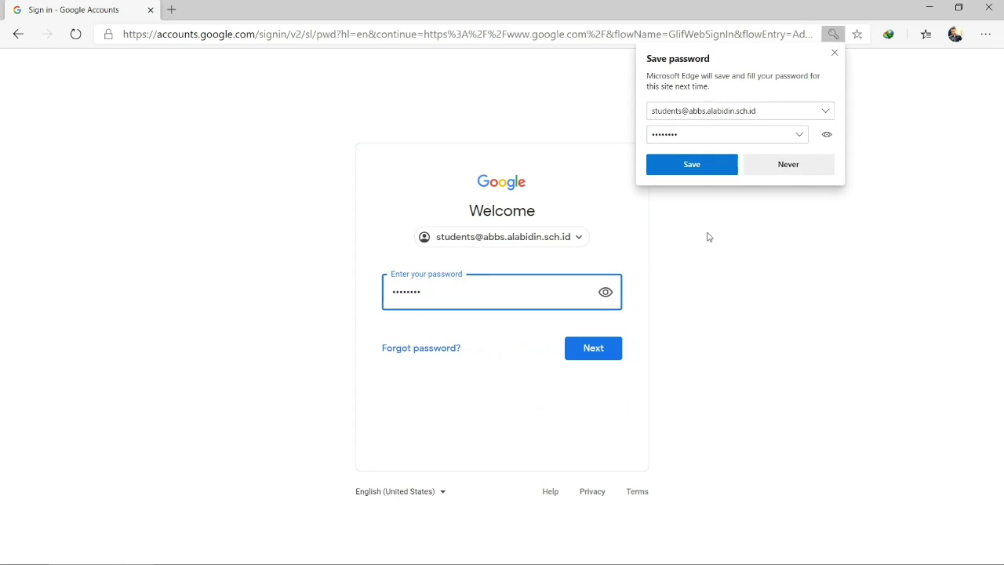
Decline Edge's password saving, re-enter and verify the student account's password, then sign in
left_click(776, 163)
left_click_drag(454, 295, 372, 301)
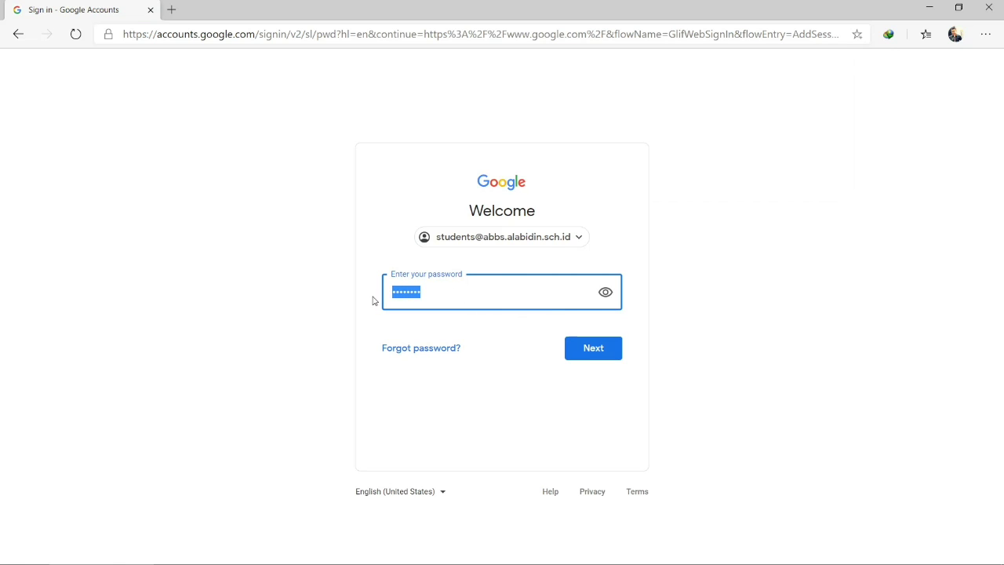
type("a")
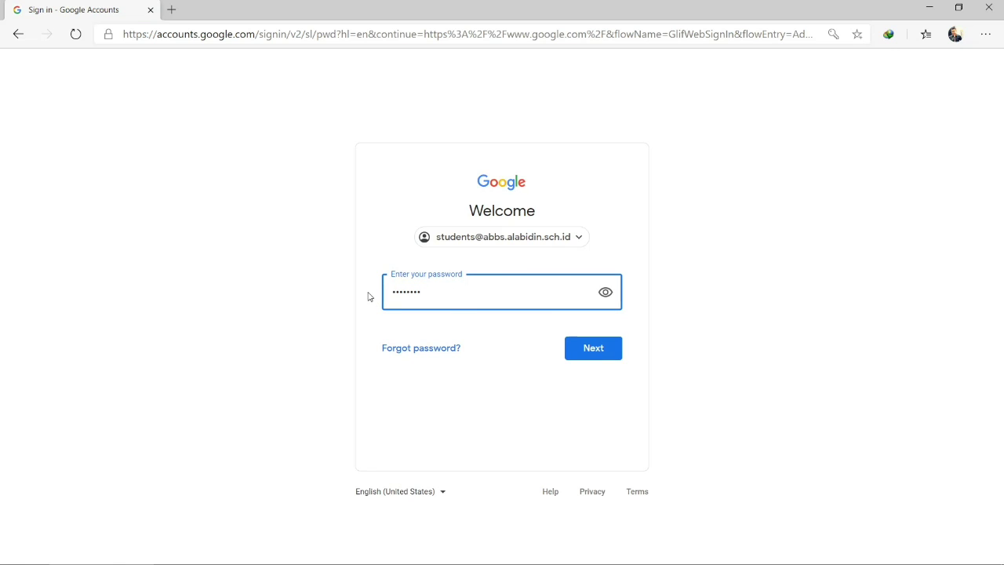
left_click(605, 293)
left_click(605, 294)
left_click(597, 350)
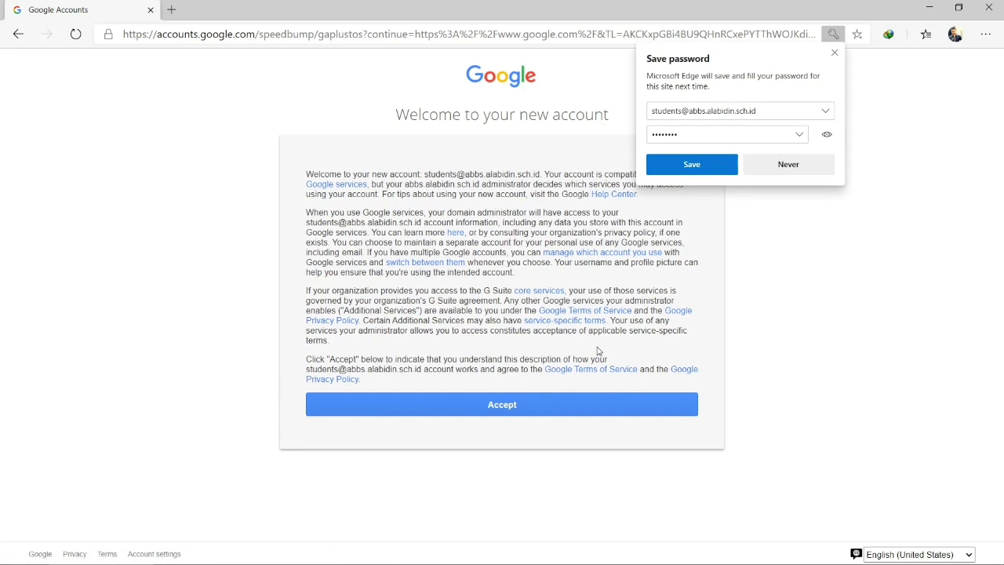
Decline saving the password again and accept the new account's welcome terms
left_click(785, 165)
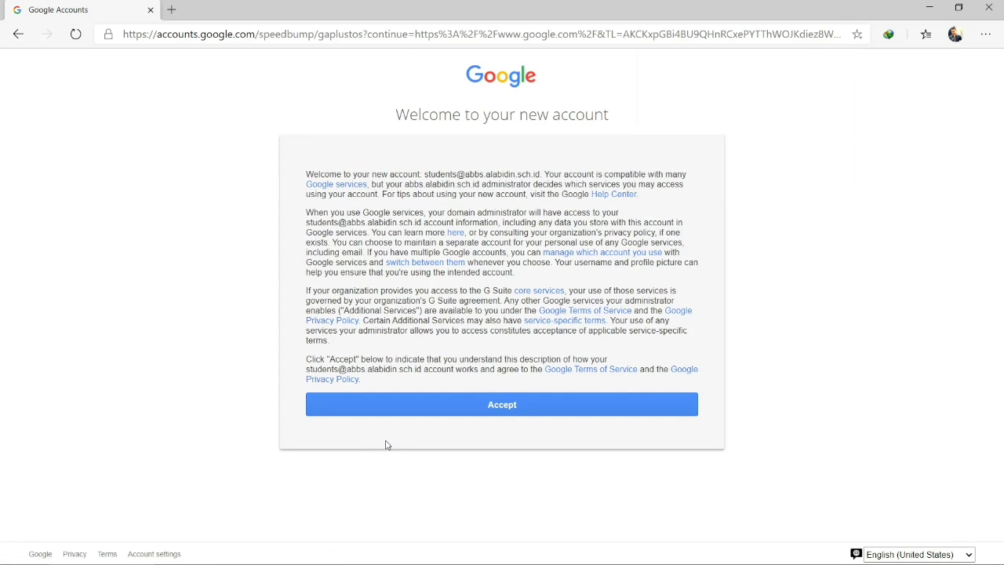
left_click(482, 409)
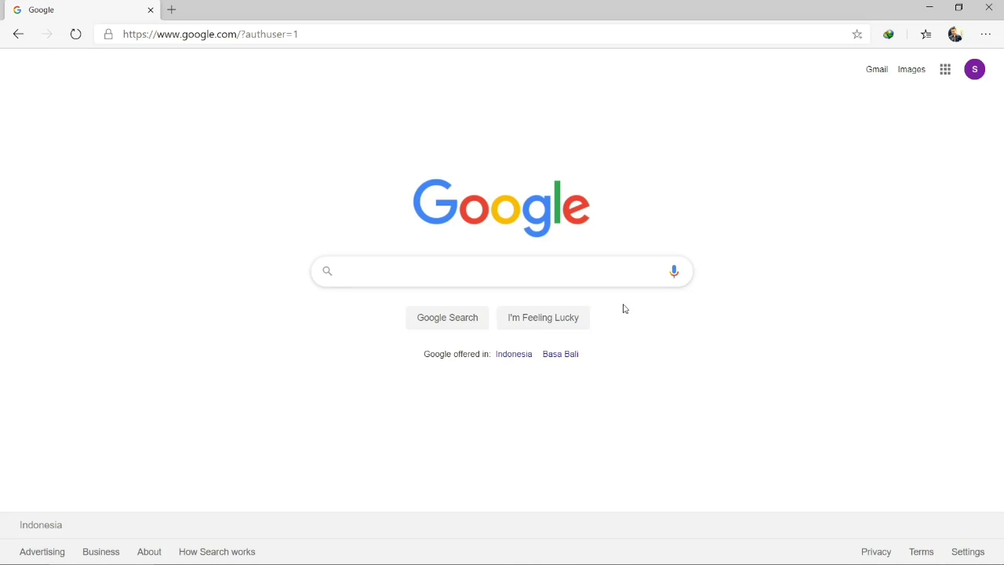
Confirm the signed-in student account, then open the Google apps launcher and scroll to find Classroom
left_click(976, 77)
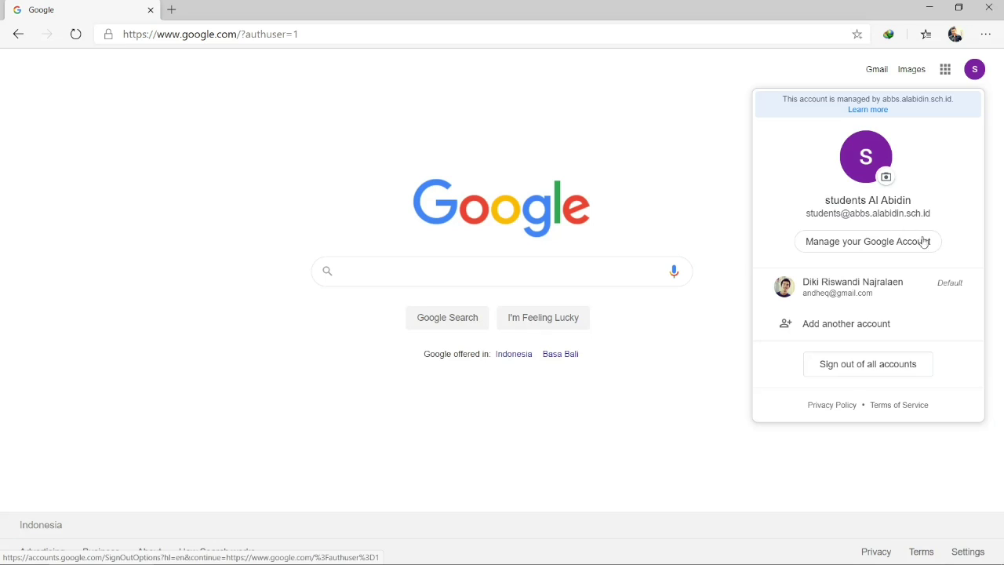
left_click(726, 159)
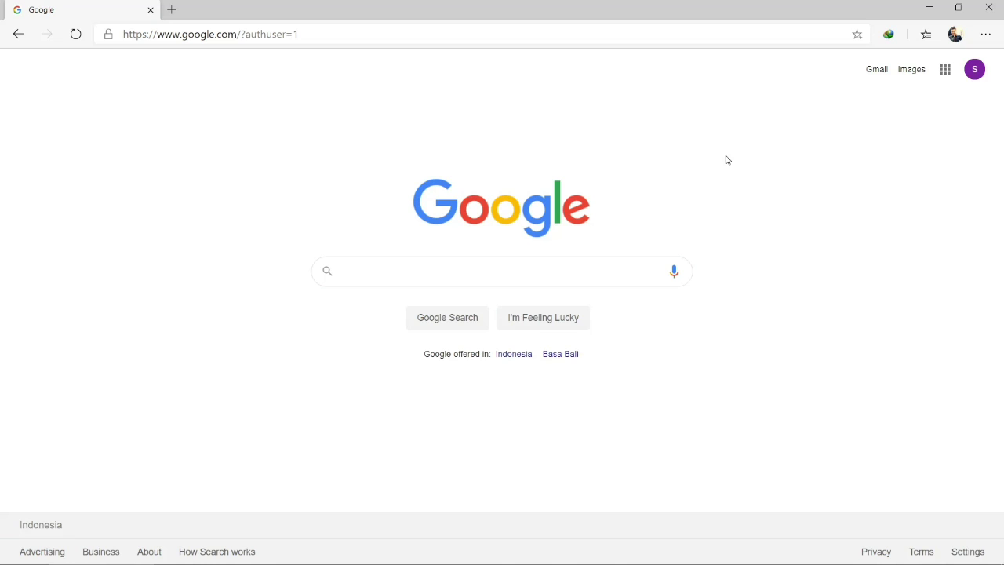
left_click(946, 69)
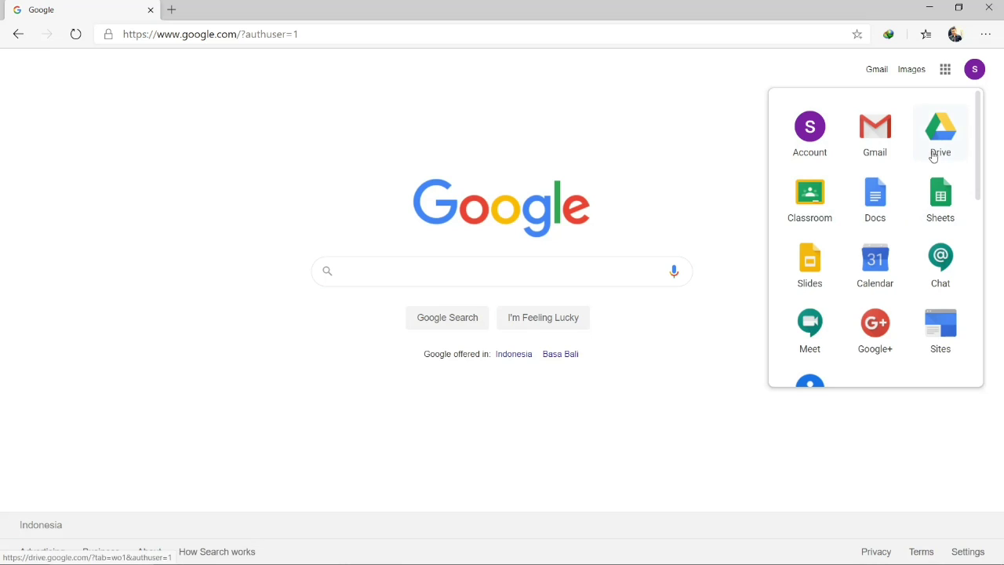
scroll(893, 230, "down", 3)
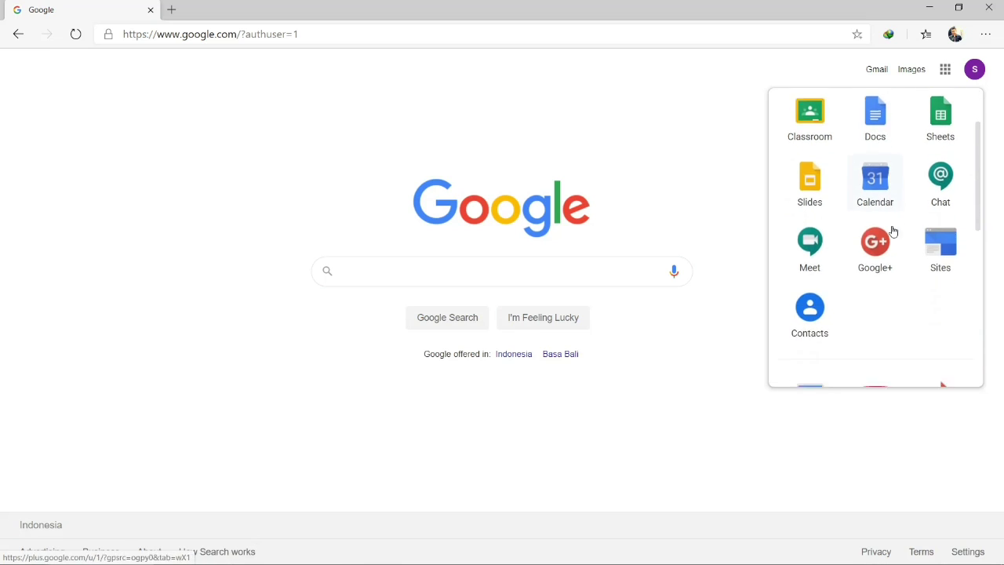
scroll(893, 231, "down", 3)
scroll(893, 230, "up", 5)
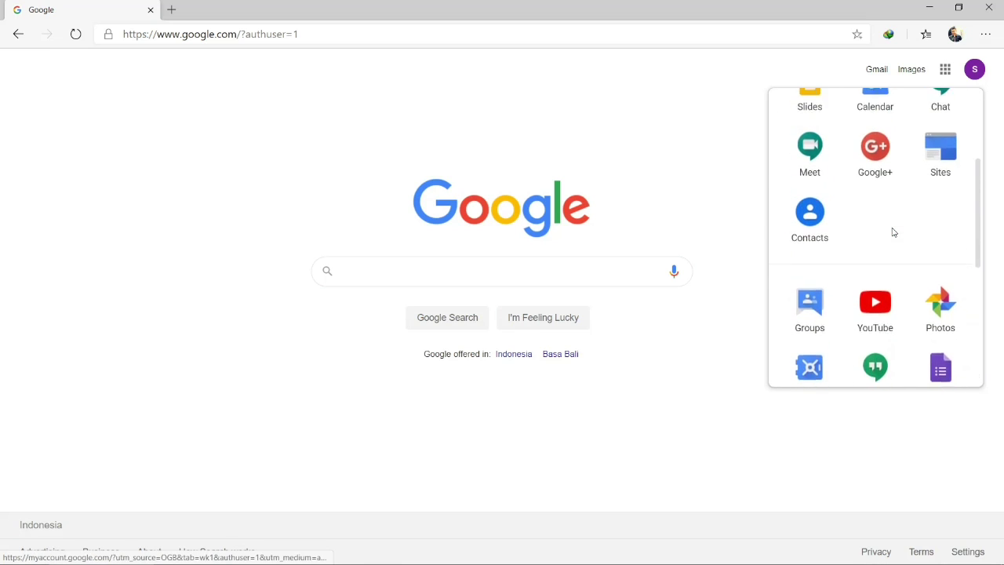
scroll(892, 231, "up", 2)
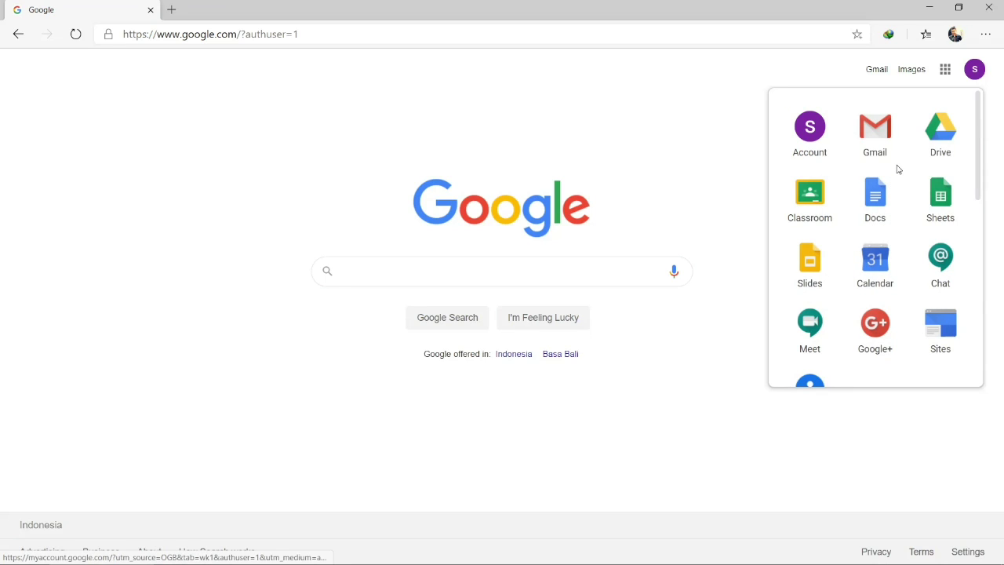
Launch Classroom from the apps launcher and continue past the welcome card with the student account
left_click(813, 206)
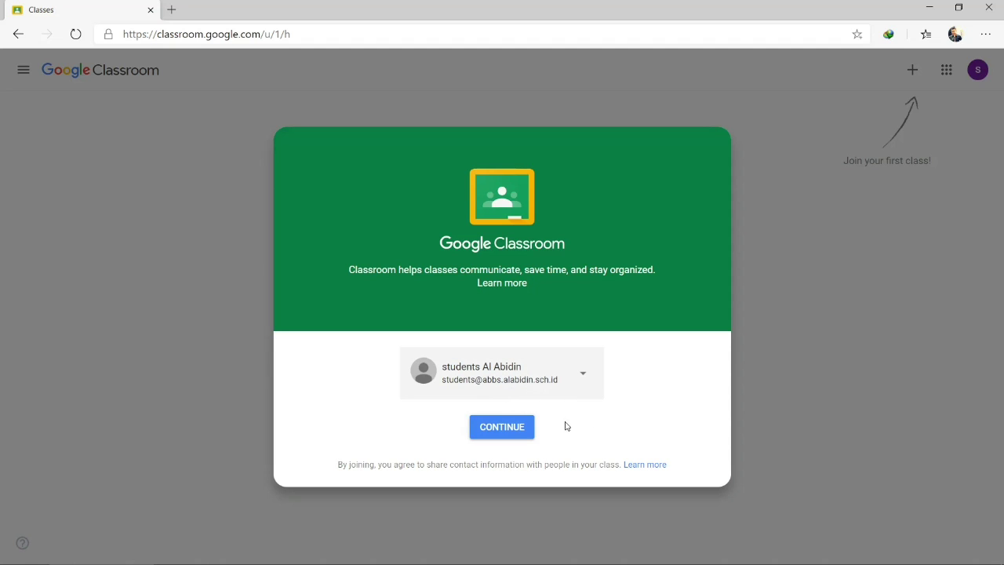
left_click(506, 424)
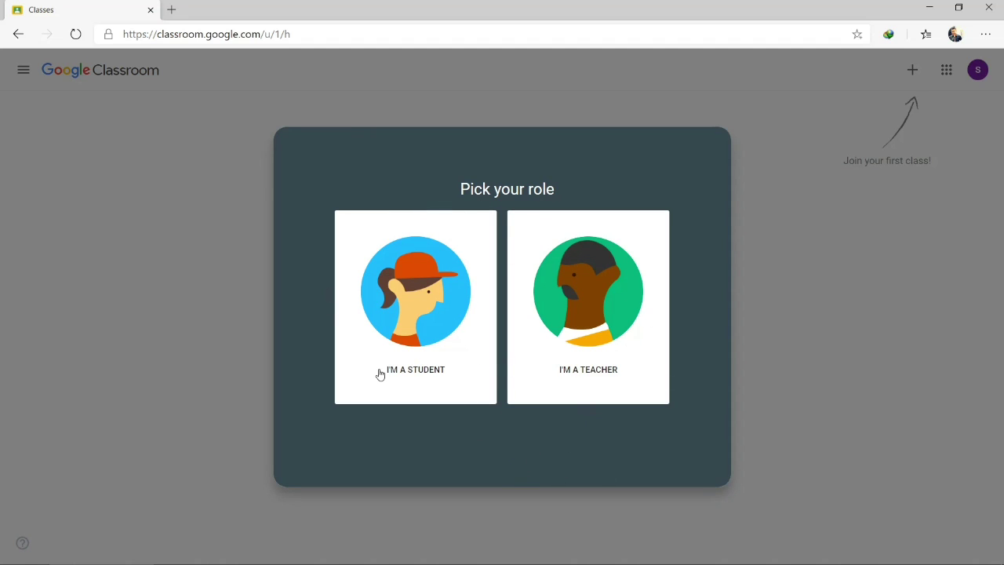
Choose the student role, then open and cancel the Join class form
left_click(413, 309)
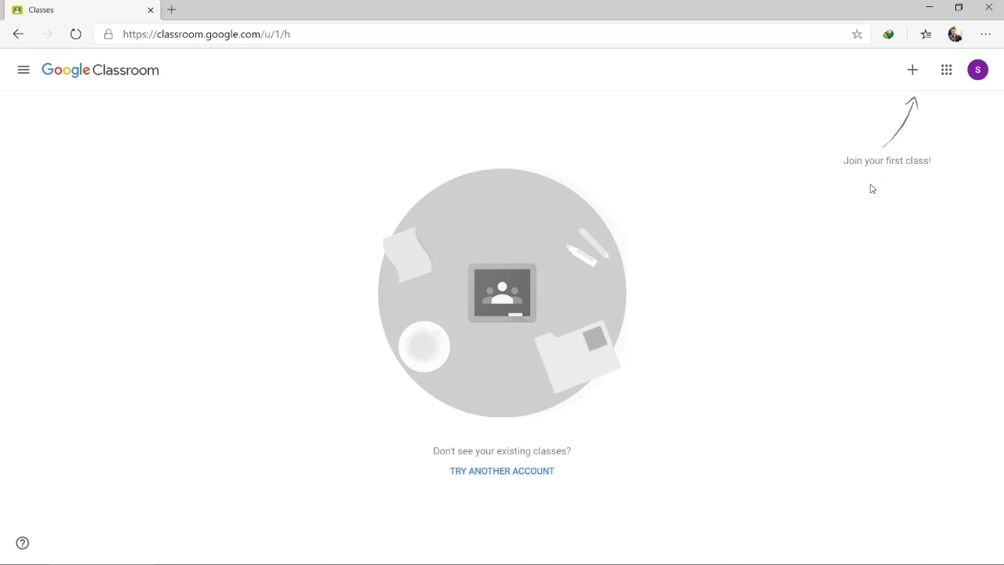
left_click(913, 72)
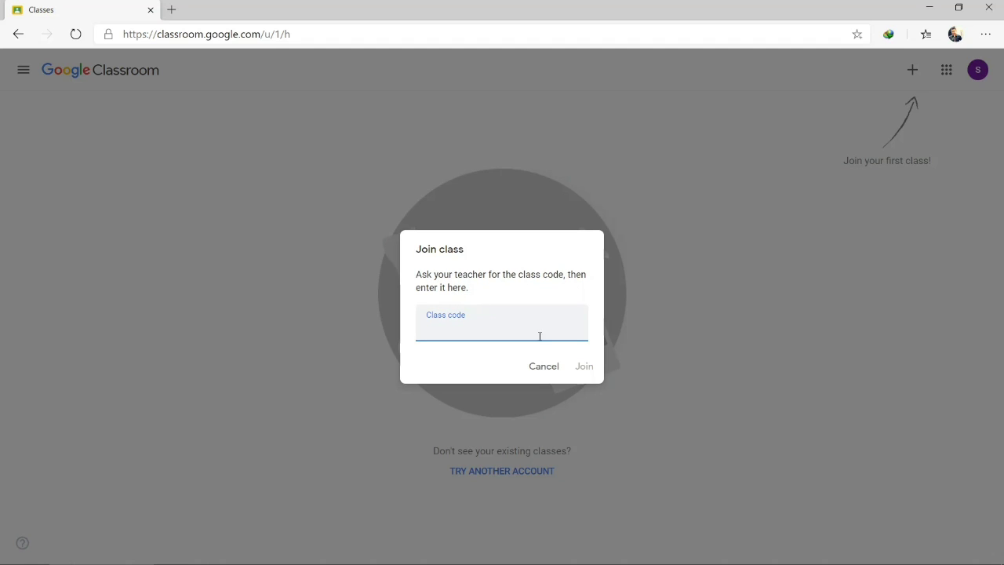
left_click(546, 367)
Copy the class code from the sticky note and return to the Classroom browser window
left_click(931, 8)
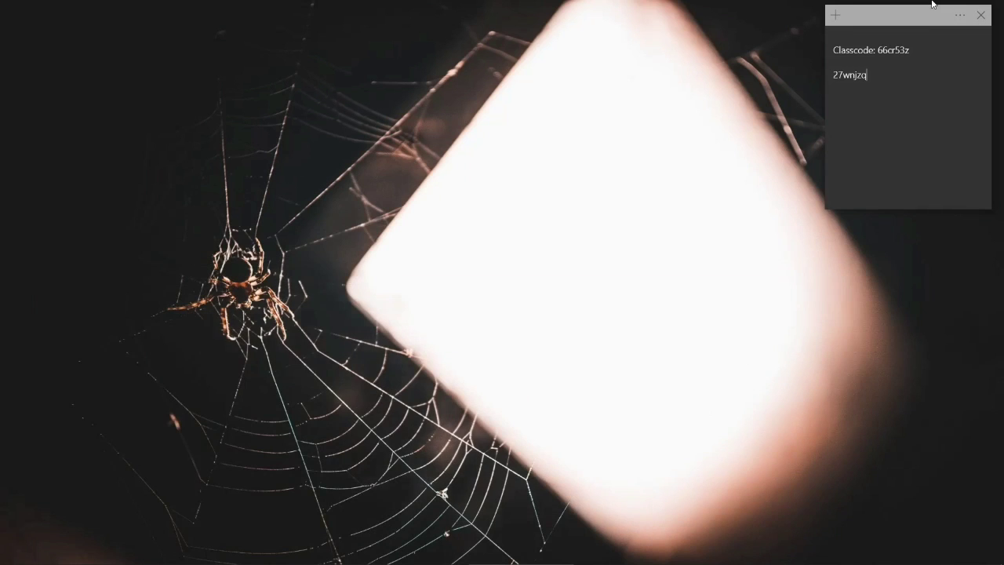
double_click(861, 84)
right_click(861, 82)
left_click(871, 85)
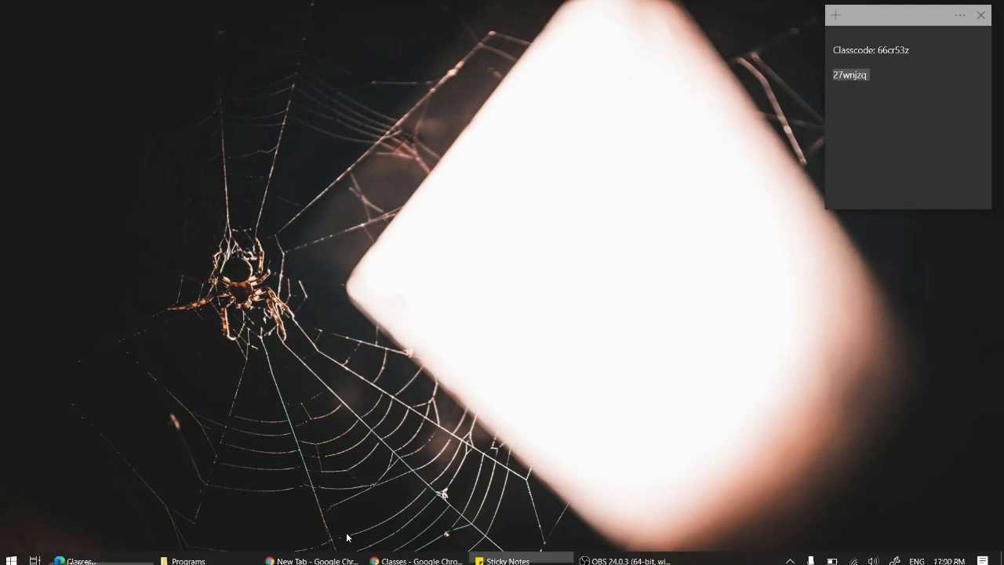
left_click(114, 553)
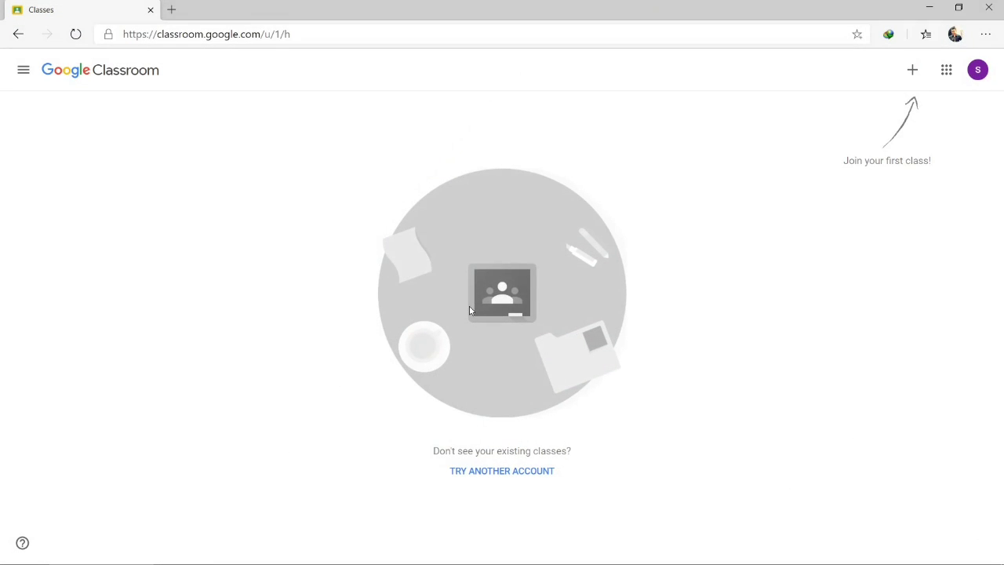
Paste the copied class code into the Join class form and join the English Cambridge Class
left_click(913, 70)
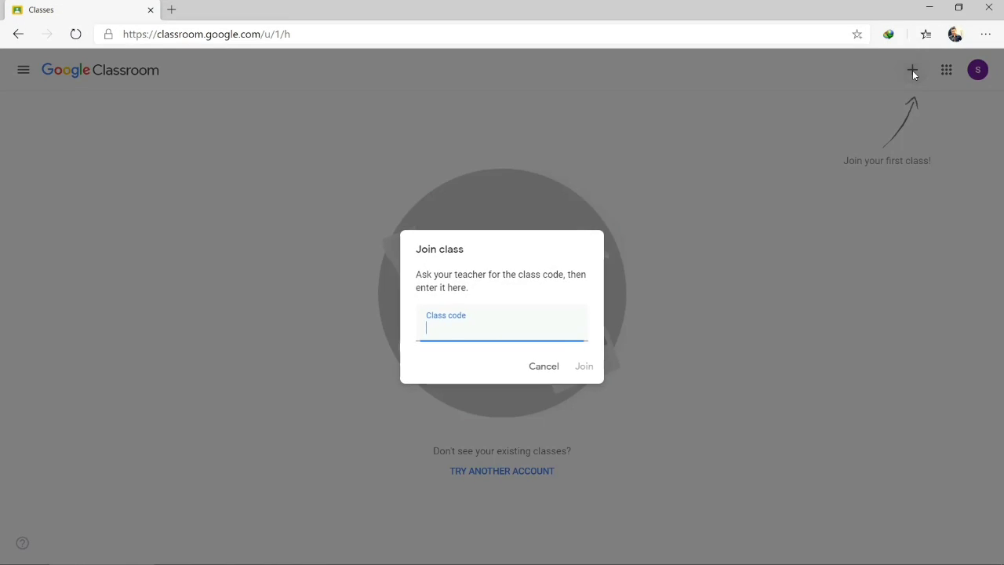
right_click(417, 338)
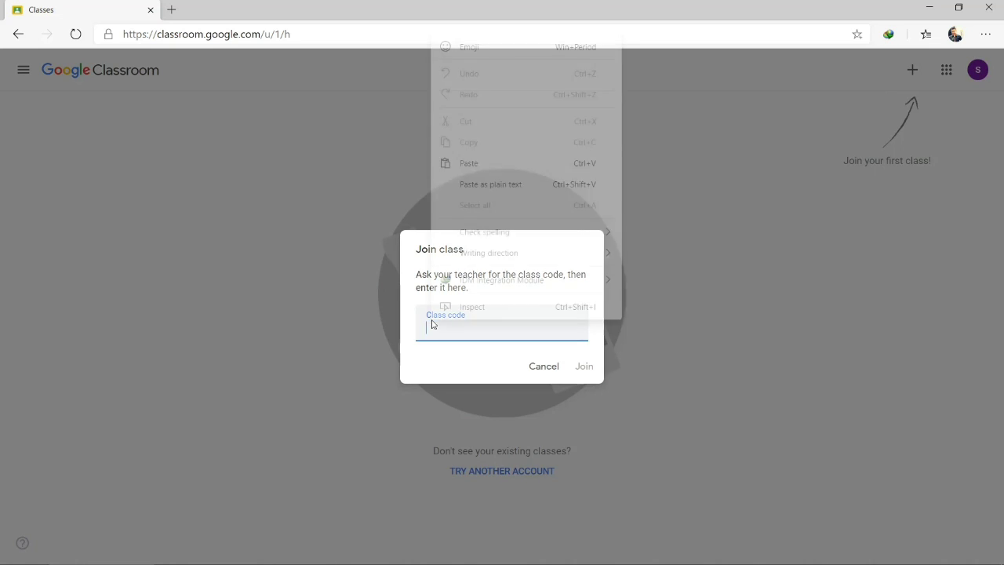
left_click(471, 164)
left_click(583, 369)
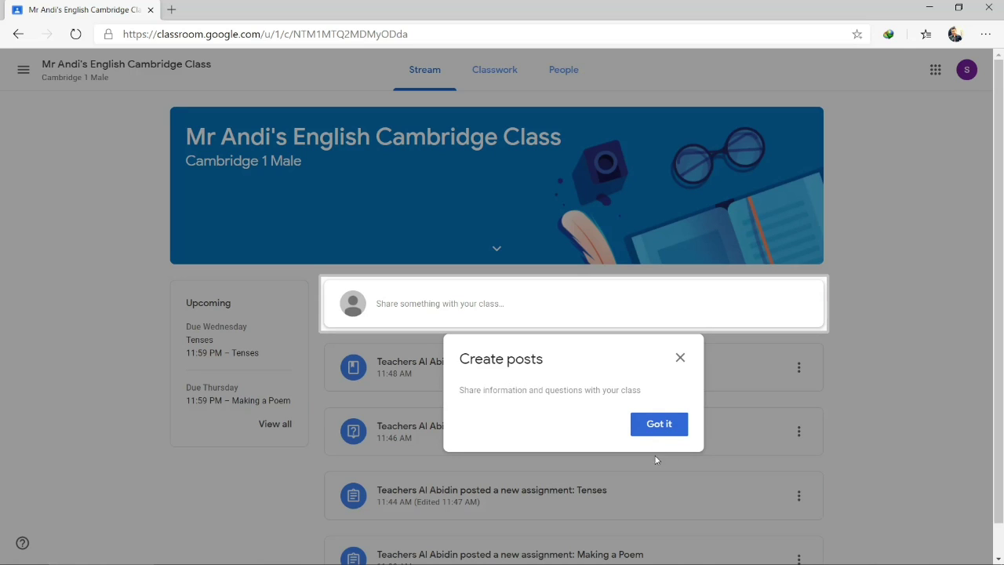
Dismiss the Create posts tip and scroll through the stream's Tenses posts and Making a Poem assignment
left_click(653, 426)
scroll(691, 406, "down", 1)
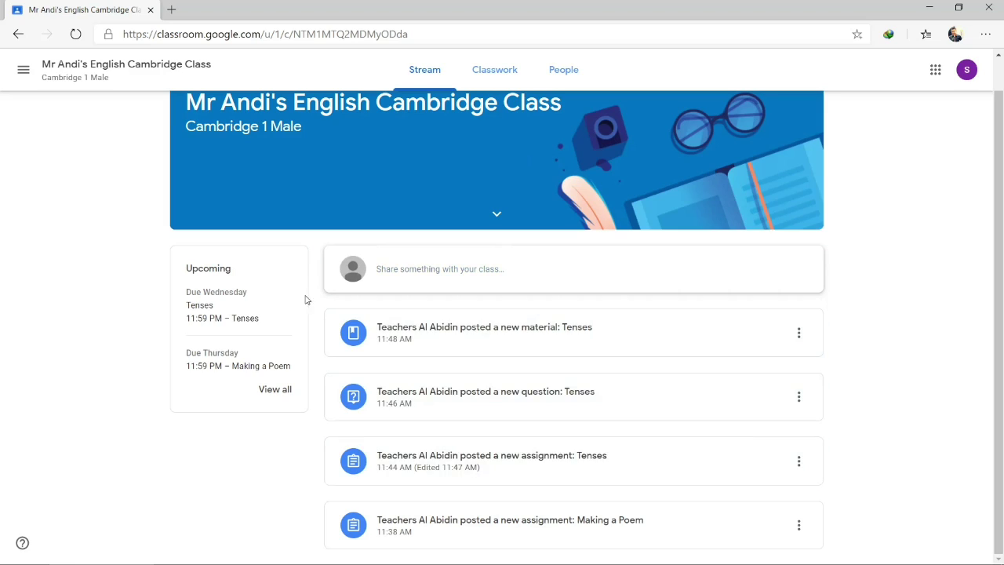
scroll(523, 452, "up", 1)
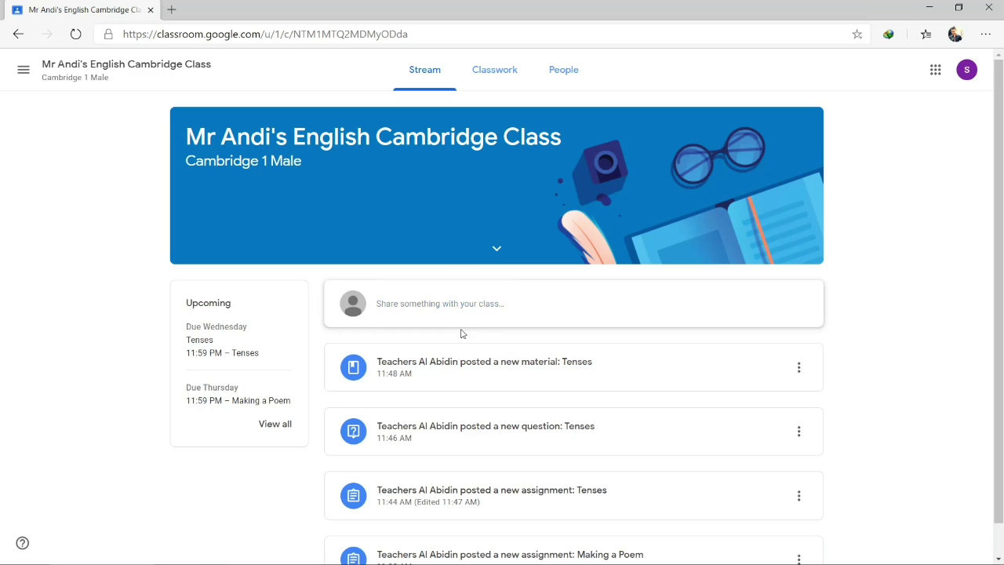
scroll(470, 413, "down", 1)
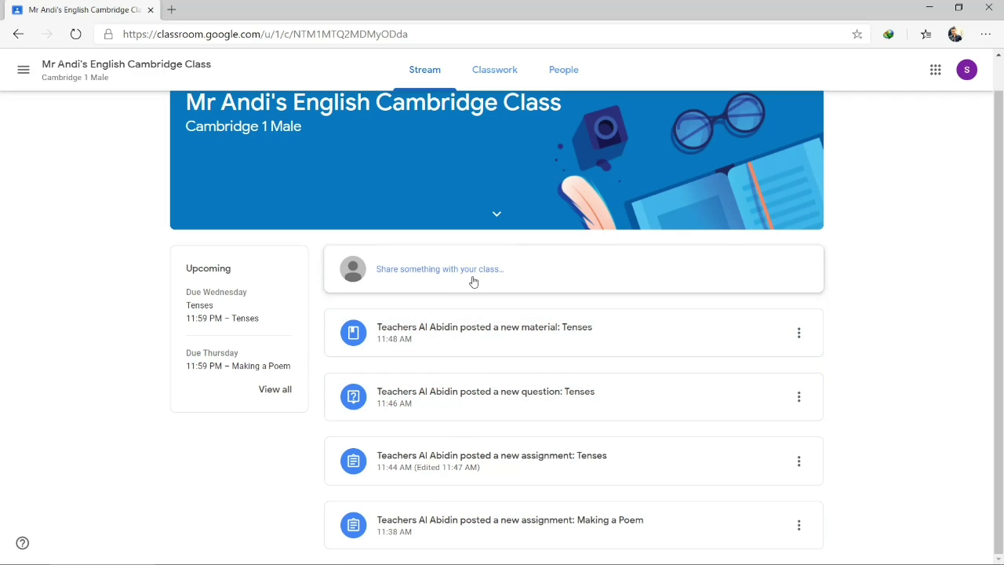
scroll(485, 338, "up", 1)
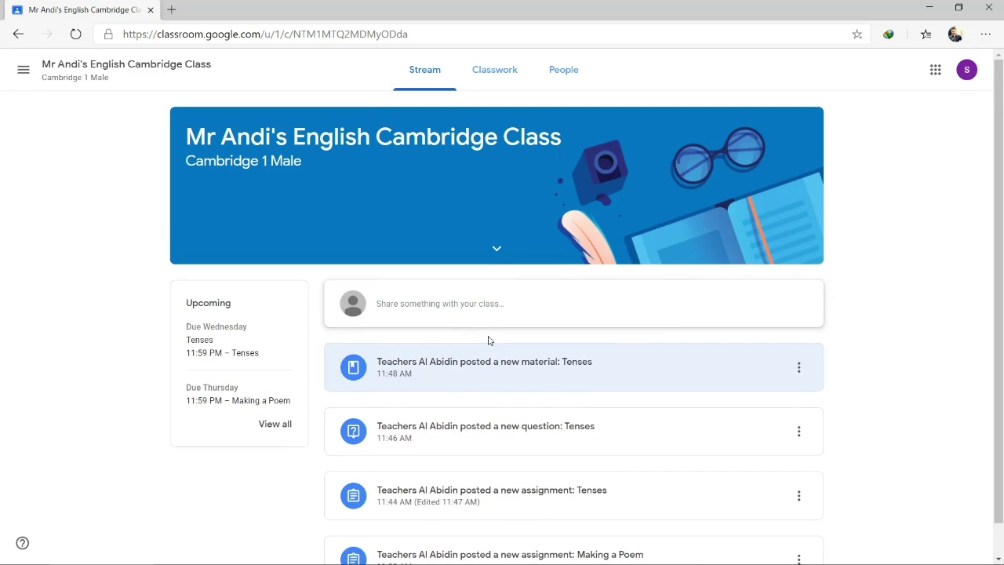
Check the class's Classwork list, dismiss the Topic filters tip, then view the teacher under People
left_click(487, 72)
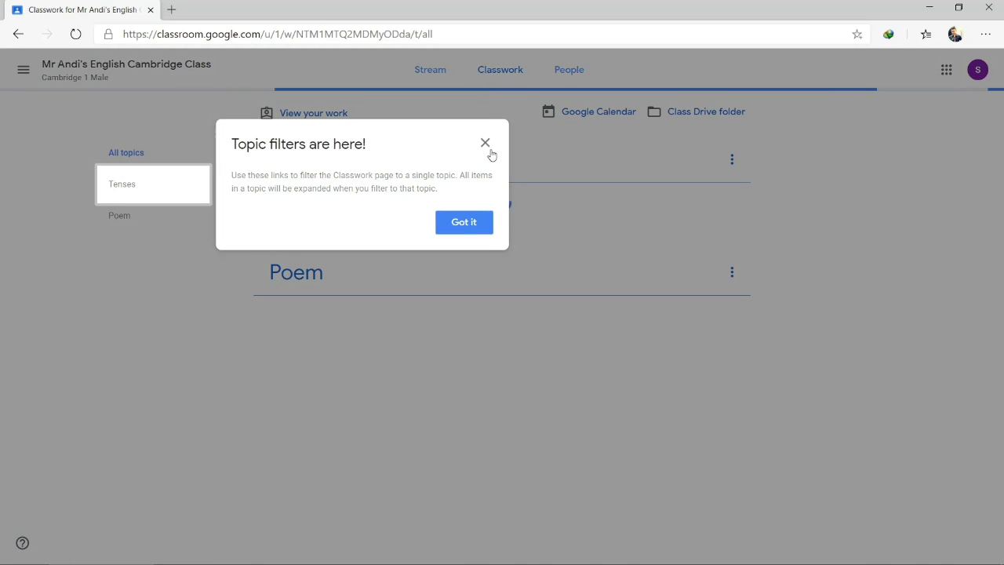
left_click(469, 227)
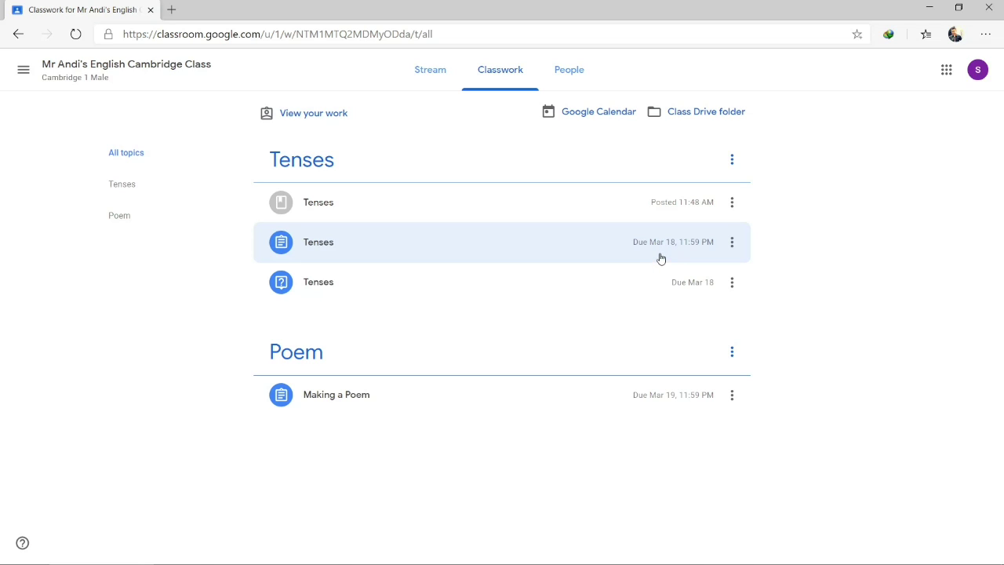
left_click(568, 77)
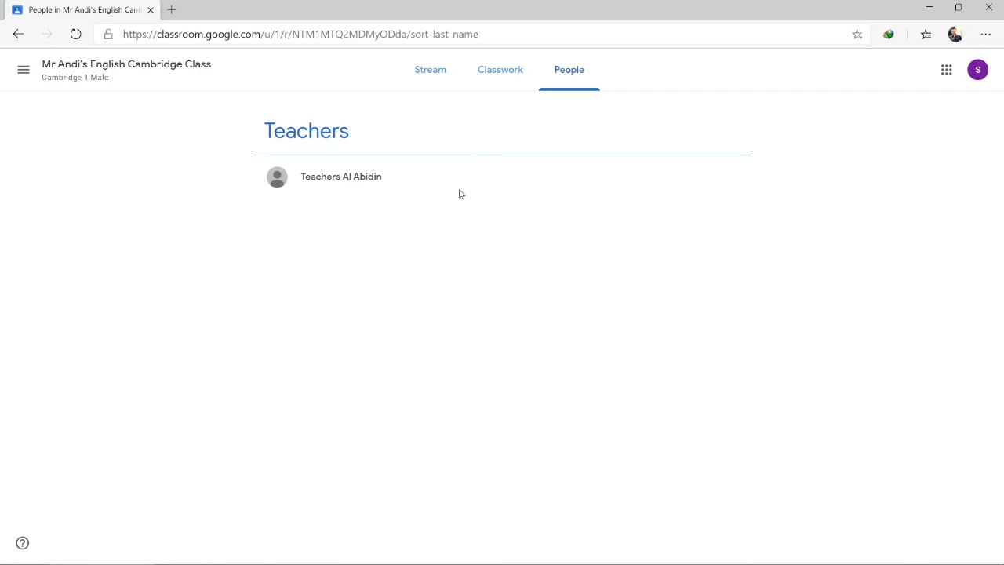
Move between Stream and People, then settle on the Classwork list with the Tenses and Poem topics
left_click(430, 70)
left_click(565, 75)
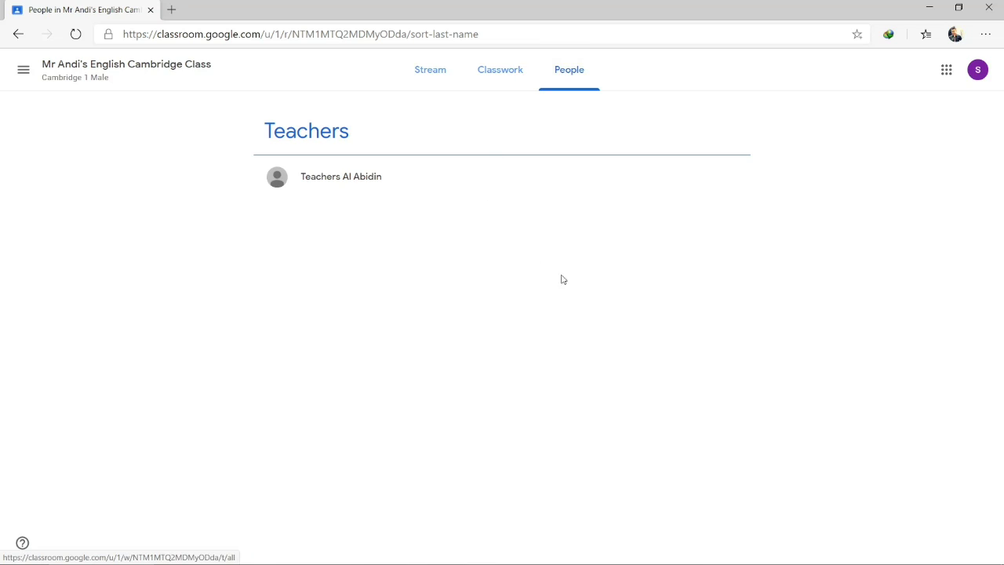
left_click(419, 63)
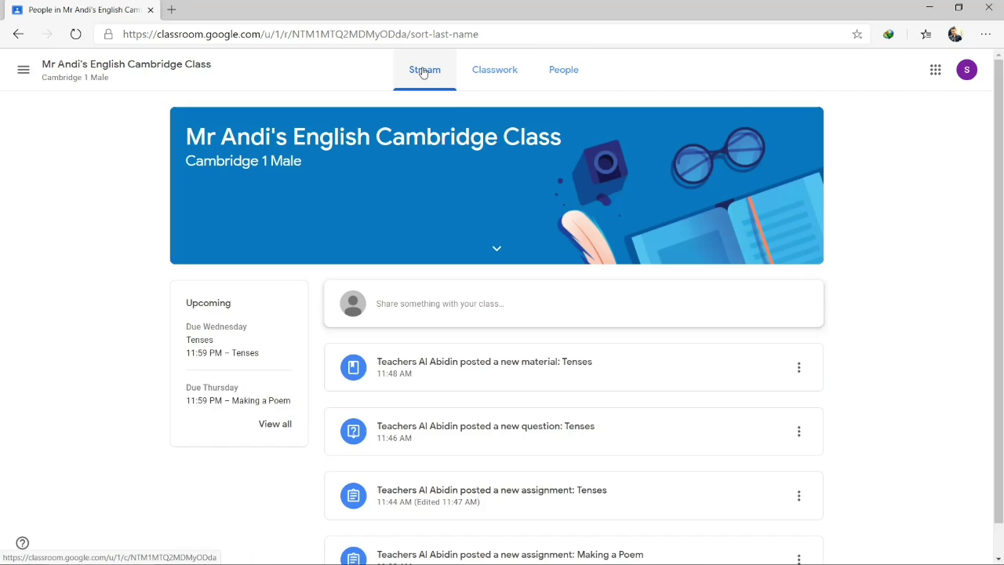
left_click(490, 78)
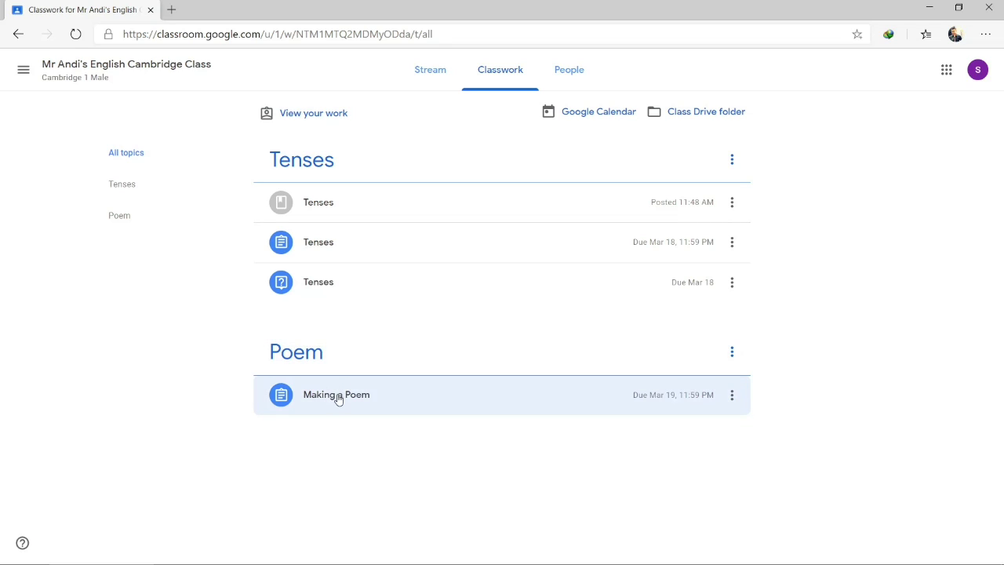
Preview the Making a Poem assignment in the list, then open its full details page
left_click(392, 401)
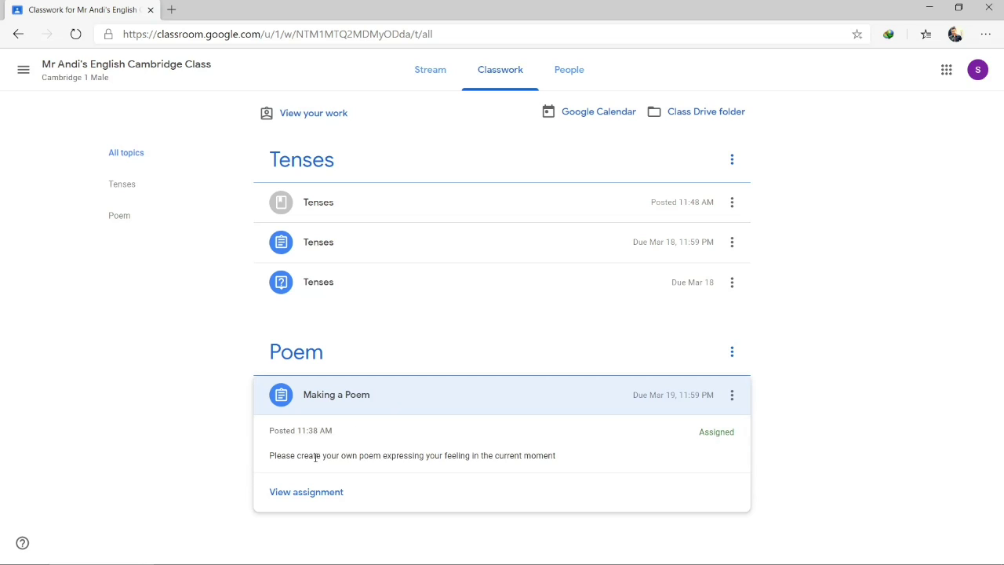
left_click(419, 403)
left_click(306, 492)
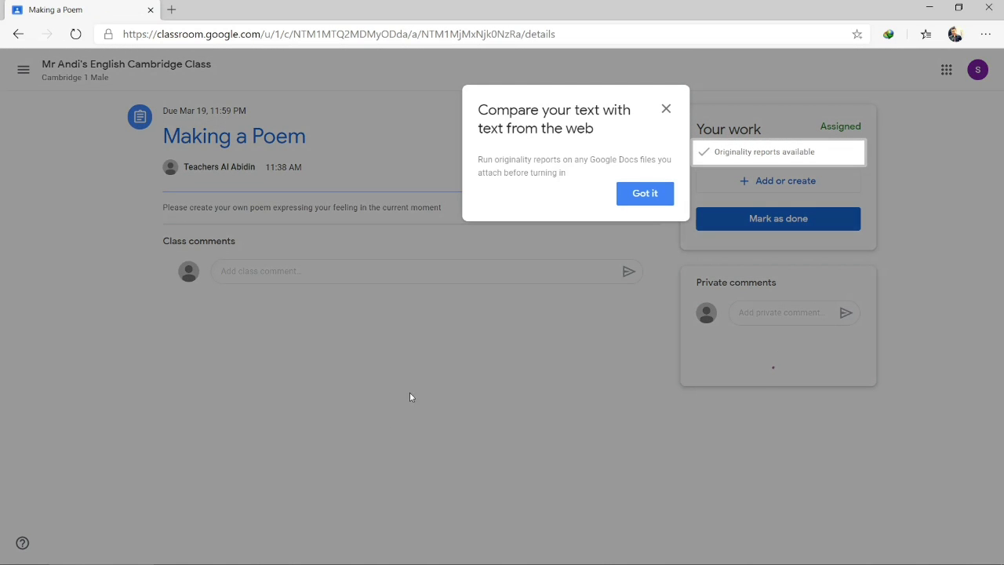
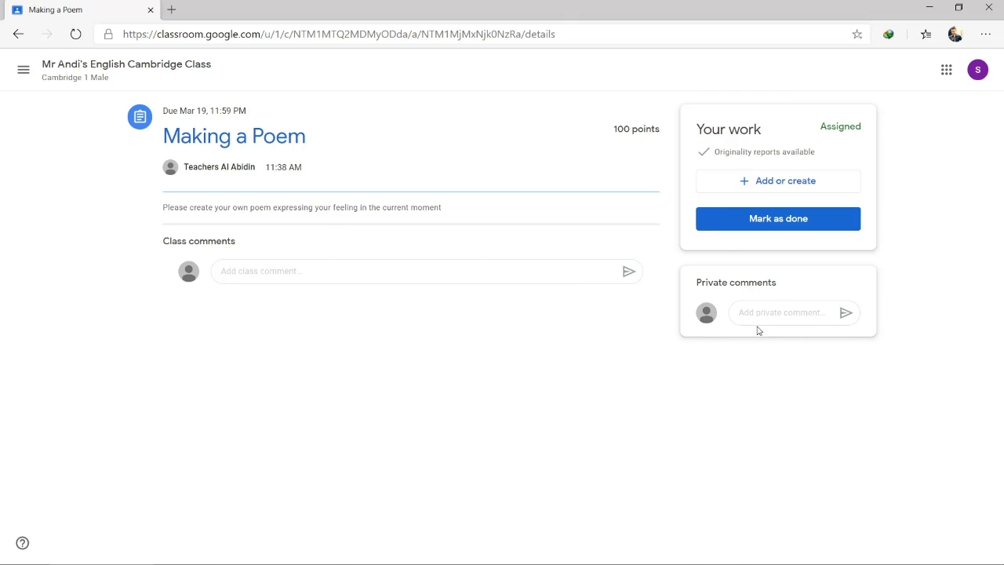
Post 'hi, how are you?' as a class comment on the Making a Poem assignment
left_click(299, 270)
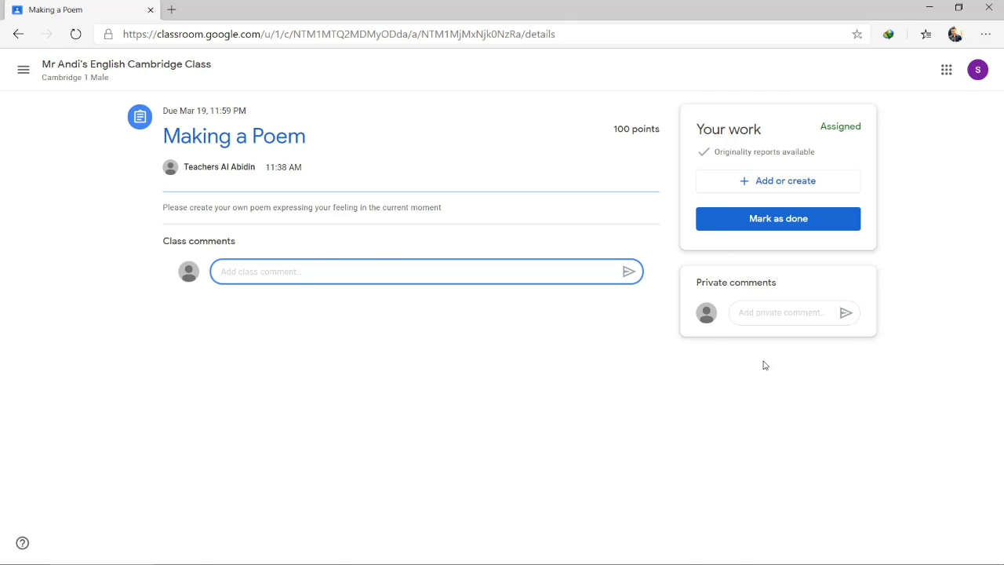
left_click(779, 313)
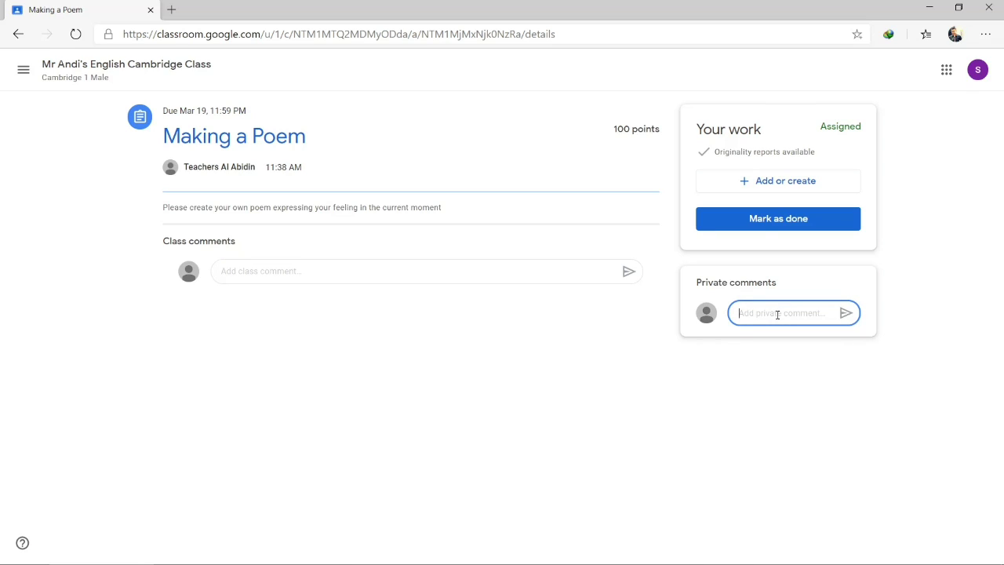
left_click(291, 271)
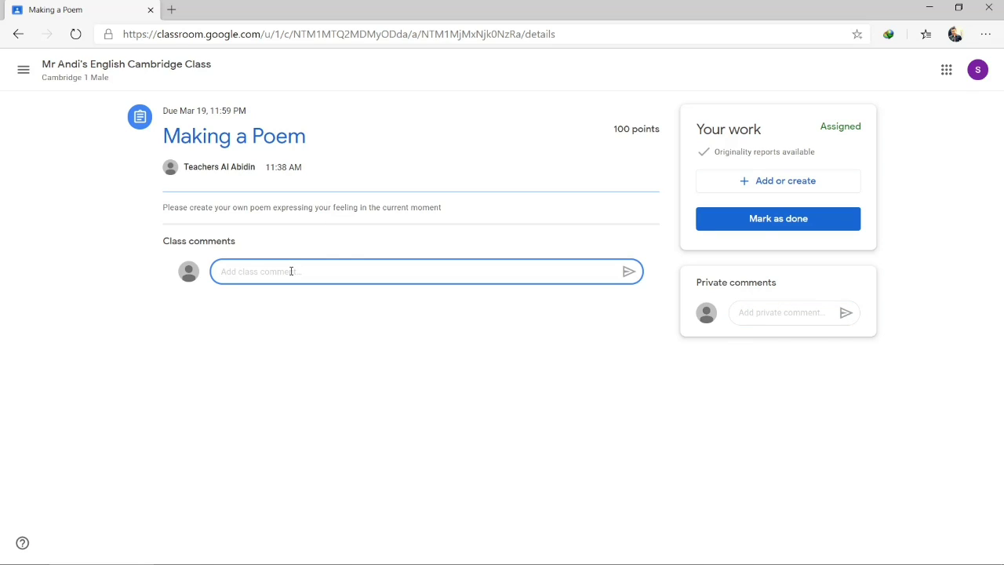
type("hi, how are you?")
left_click(628, 272)
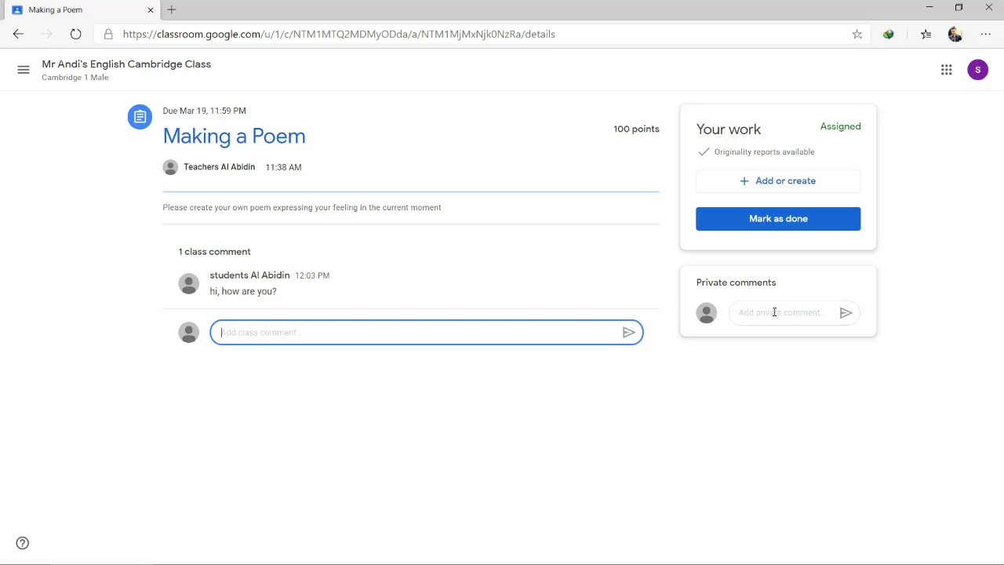
left_click(773, 313)
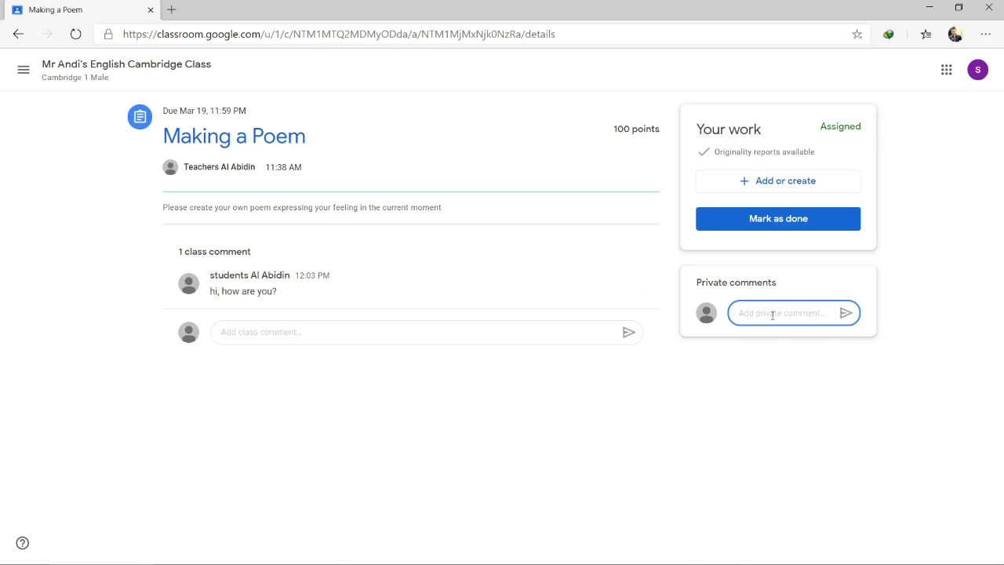
Send the teacher a private comment saying the instruction is unclear, asking for more explanation, and adding 'Thank you'
type("sir, I dont get the instruc")
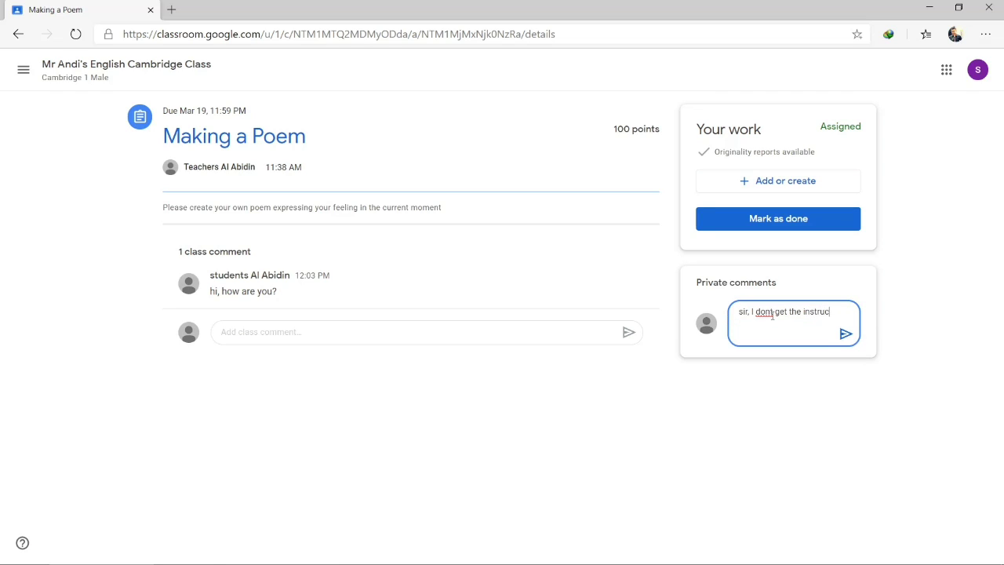
type("tion, can I")
key("BackSpace")
key("BackSpace")
key("BackSpace")
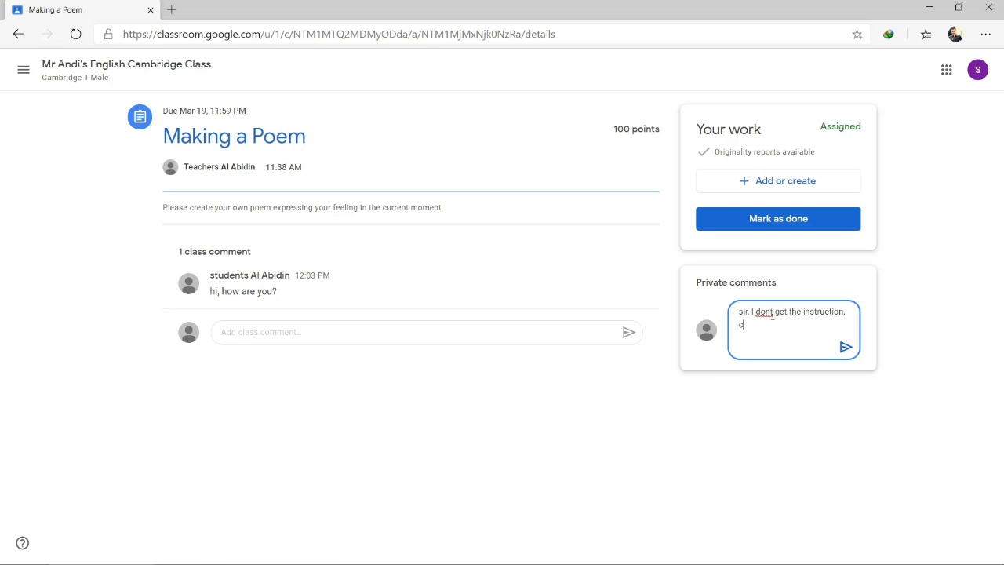
type("can U")
key("BackSpace")
type("I haeve more explanation")
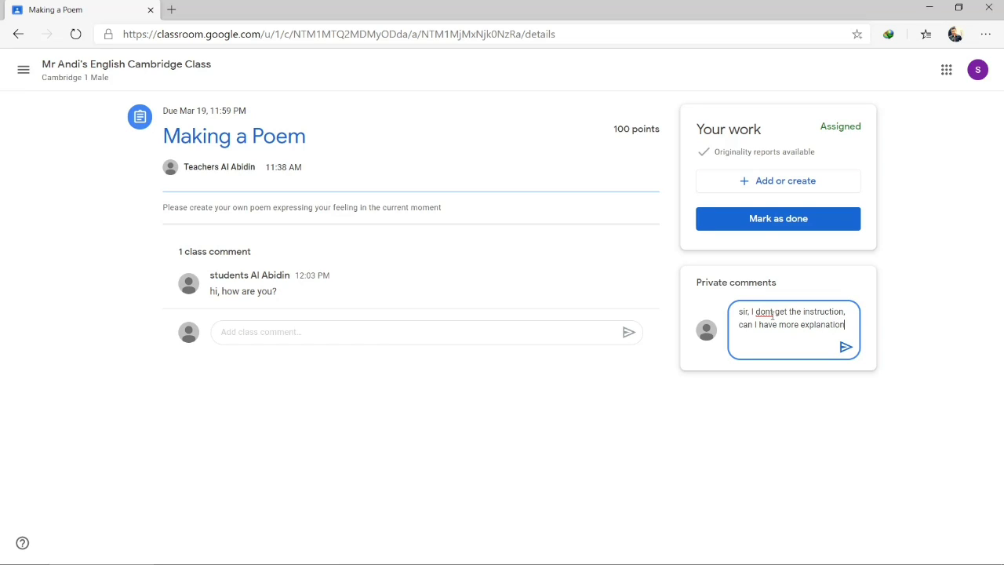
type("?")
key("shift+Return")
type("Thank you")
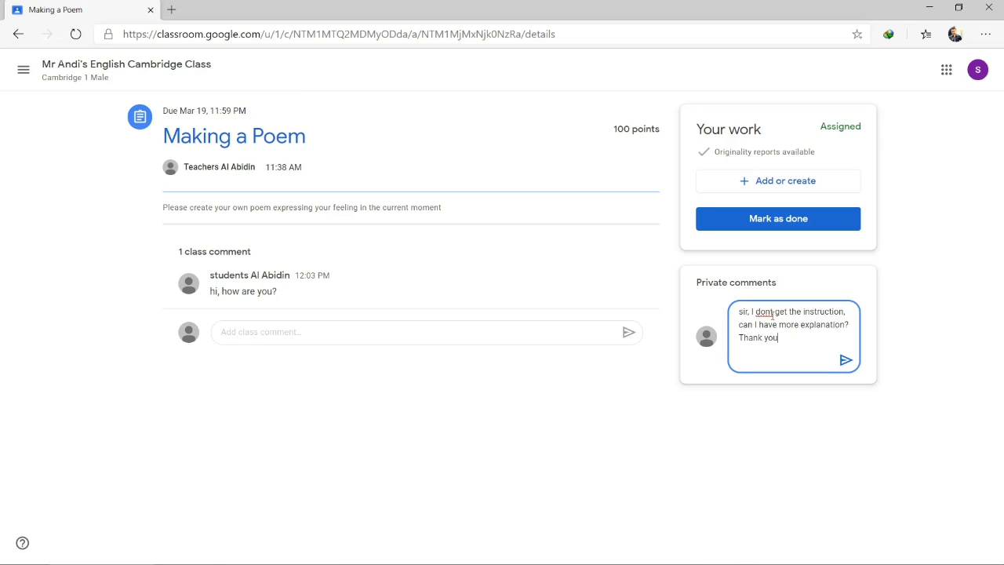
left_click(845, 361)
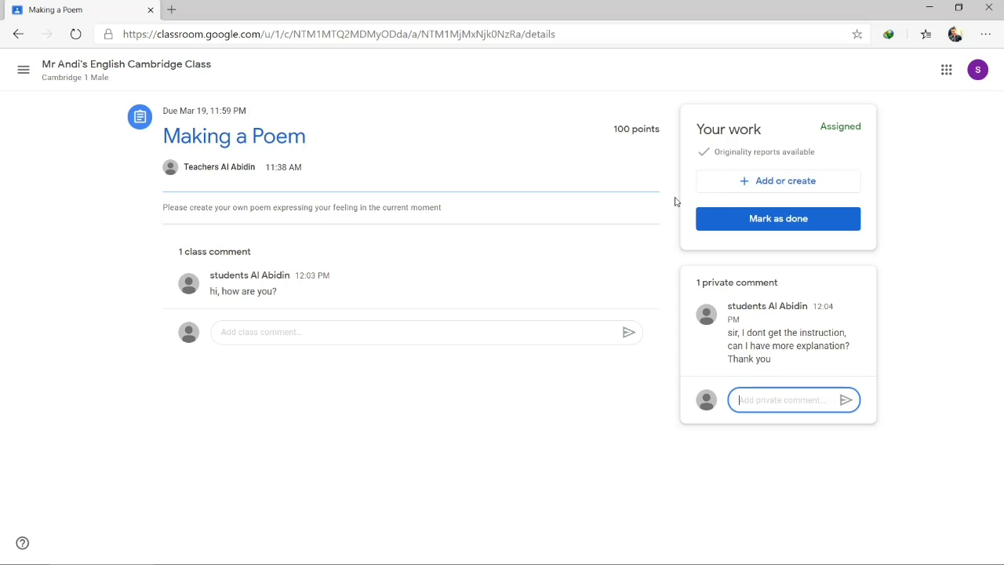
Start attaching the Getting started Drive file, cancel it, and bring up the Add link dialog instead
left_click(765, 188)
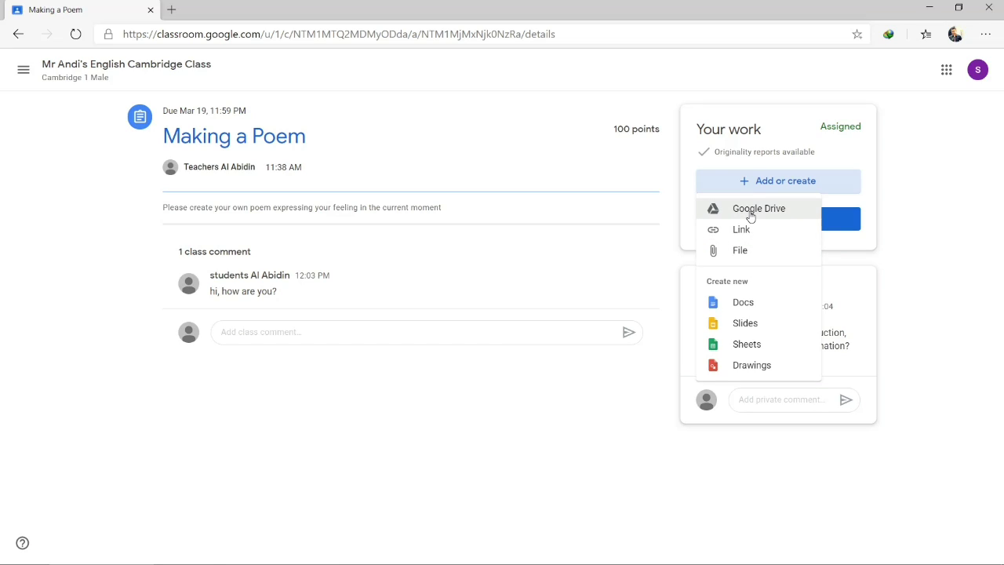
left_click(751, 215)
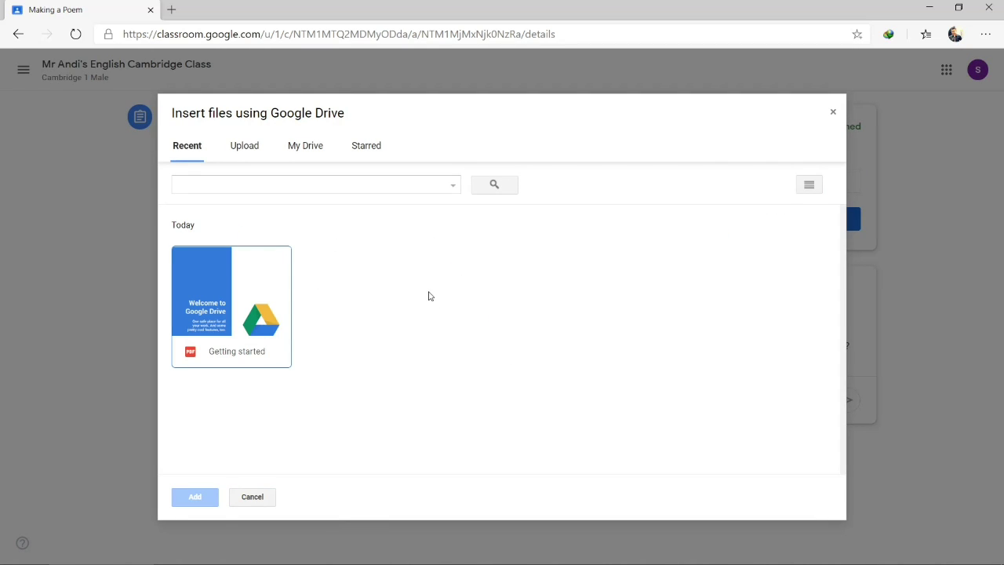
left_click(240, 311)
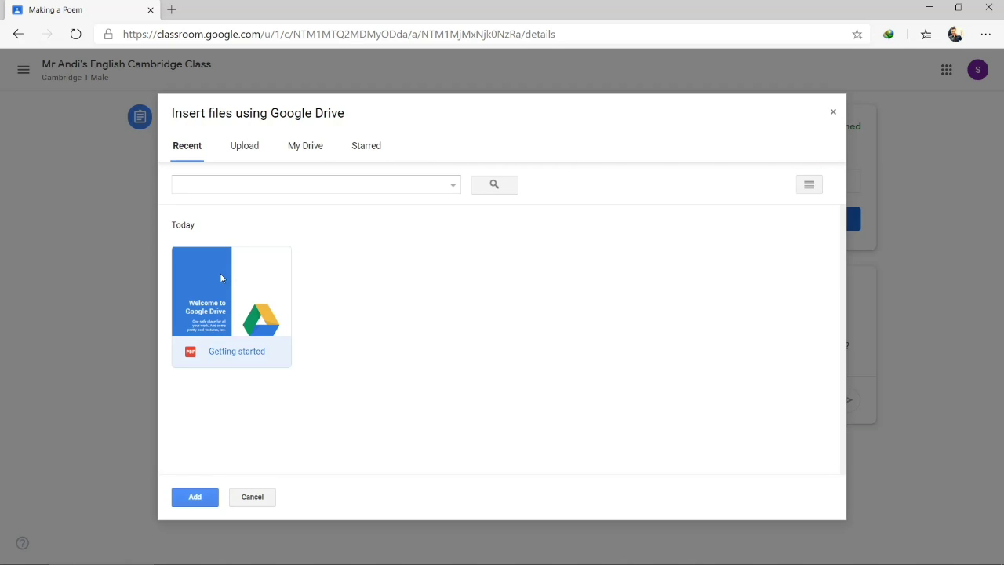
left_click(270, 498)
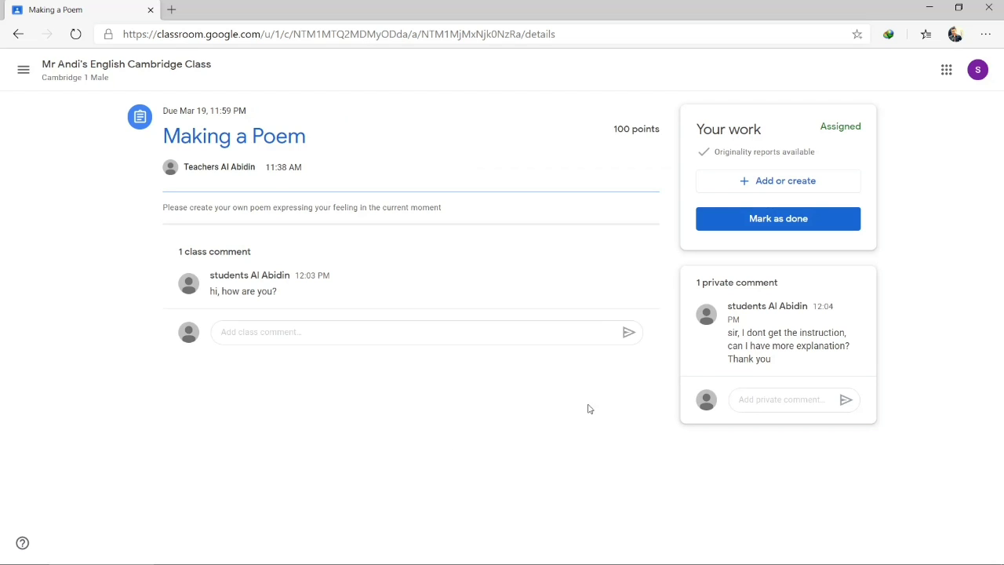
left_click(765, 183)
left_click(757, 234)
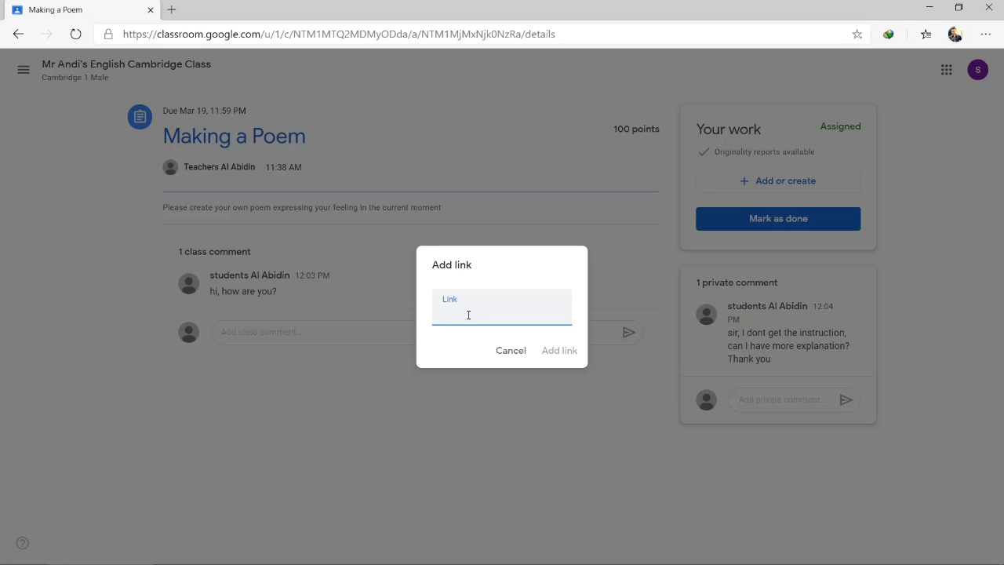
Cancel the link dialog and attach a newly created Google Docs document to the work
left_click(510, 351)
left_click(745, 185)
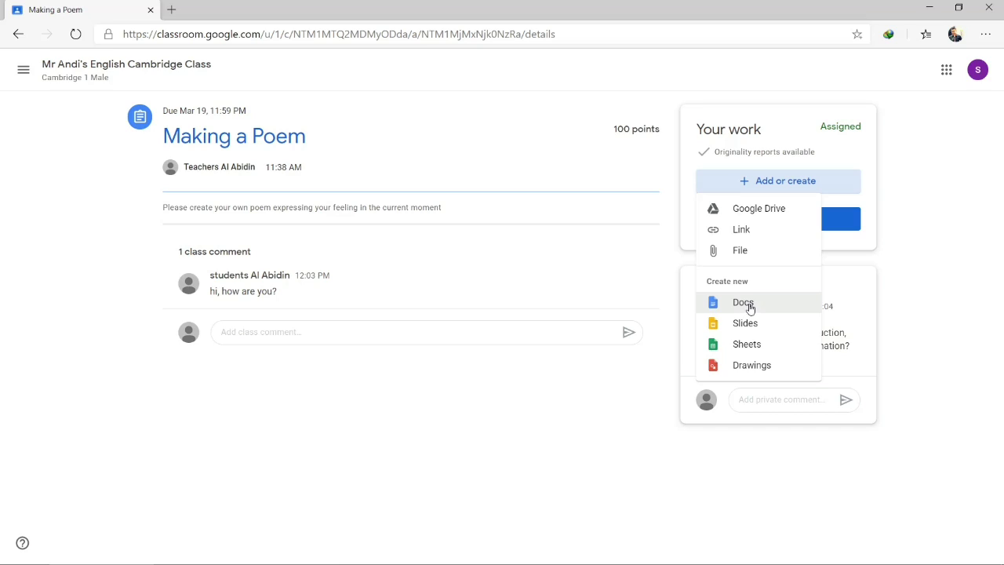
left_click(750, 305)
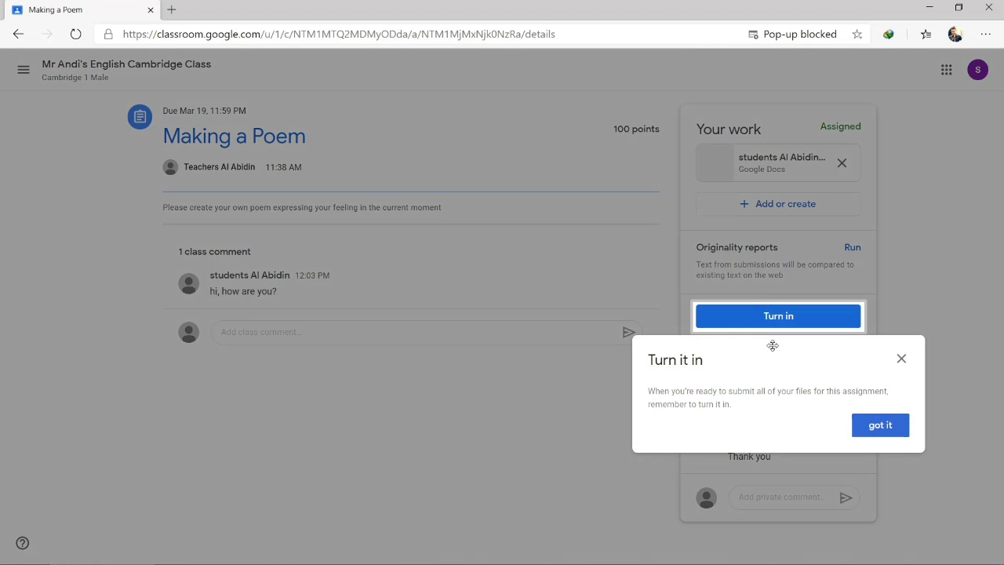
Dismiss the Turn it in tip and select, then deselect, the Originality reports text
left_click(877, 431)
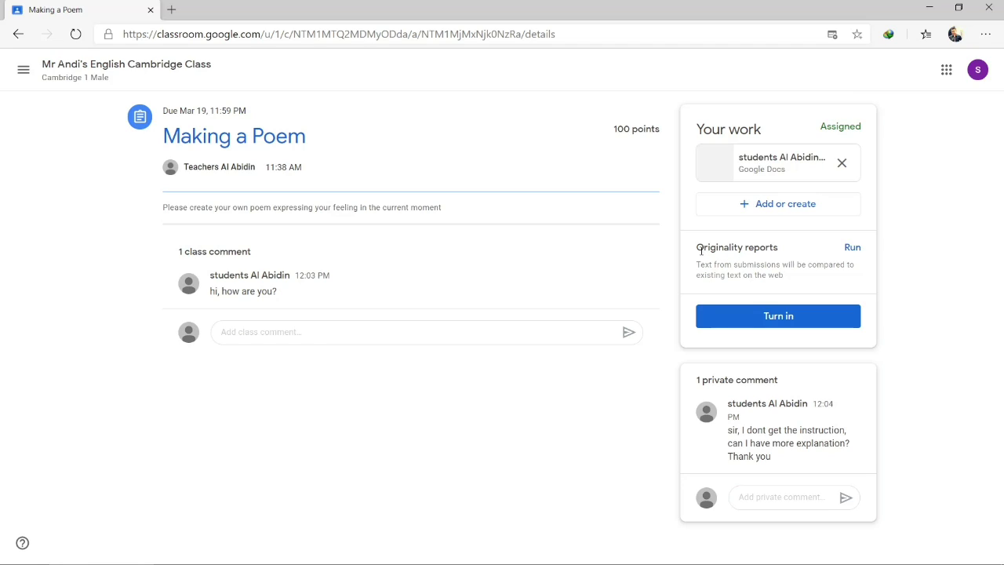
left_click_drag(696, 266, 799, 292)
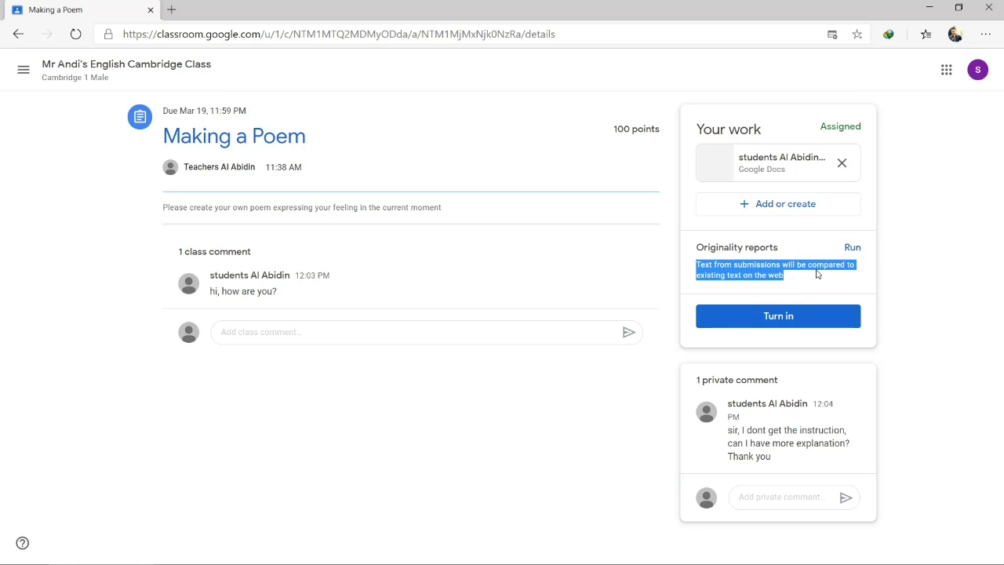
left_click(875, 280)
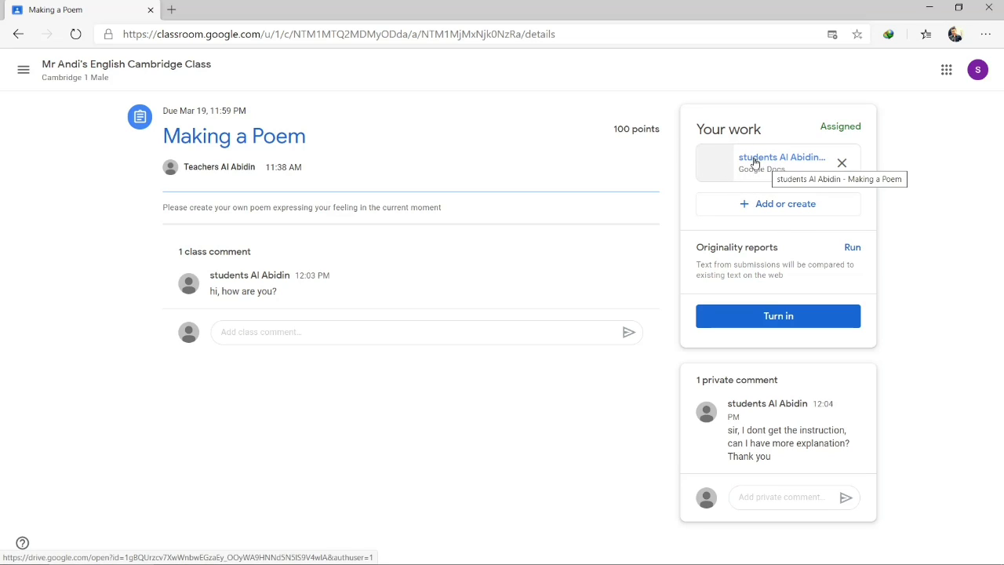
Open the attached document, dismiss the view-history notice, and type the lines 'My Poem' and 'My Feeling'
left_click(723, 160)
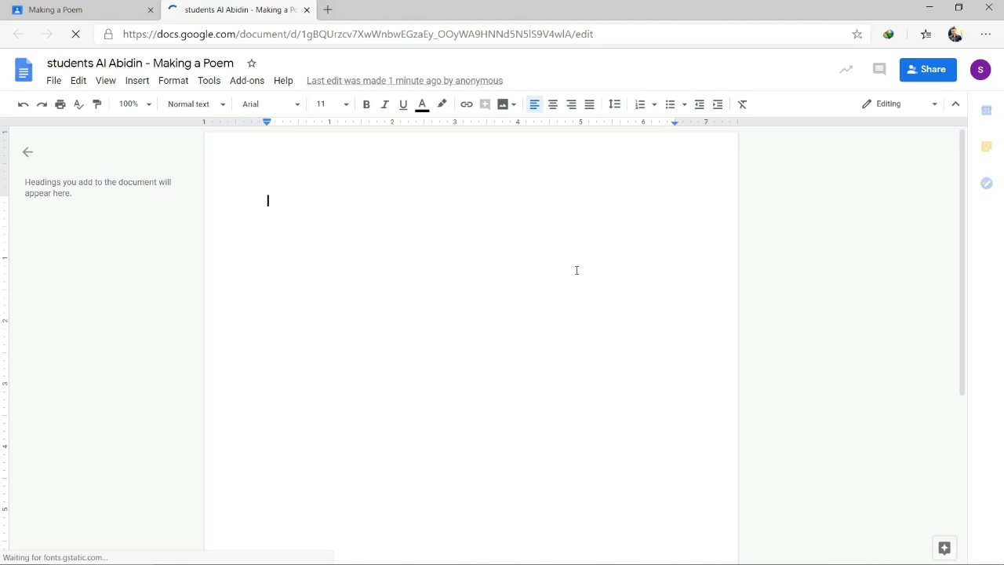
type("My Po")
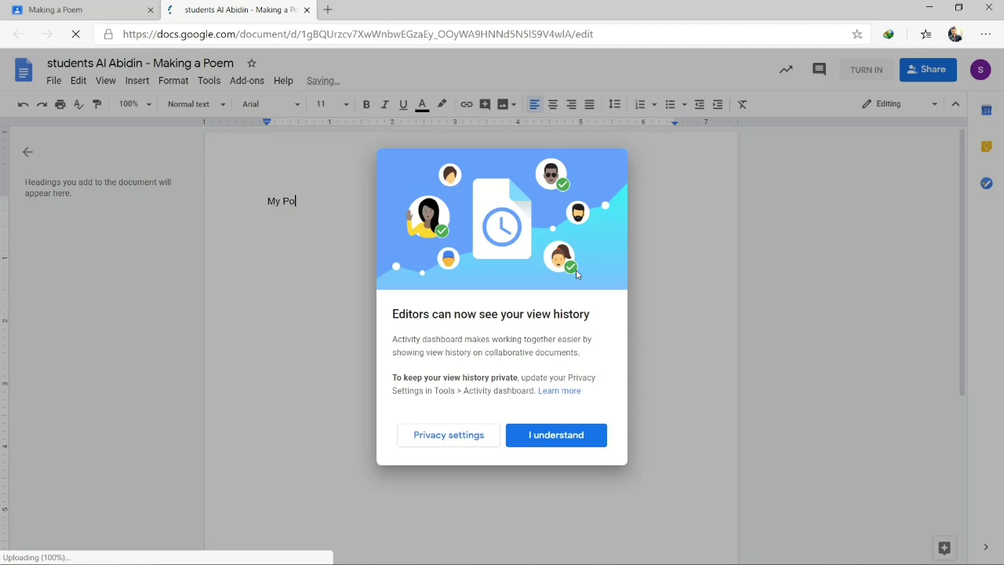
left_click(592, 434)
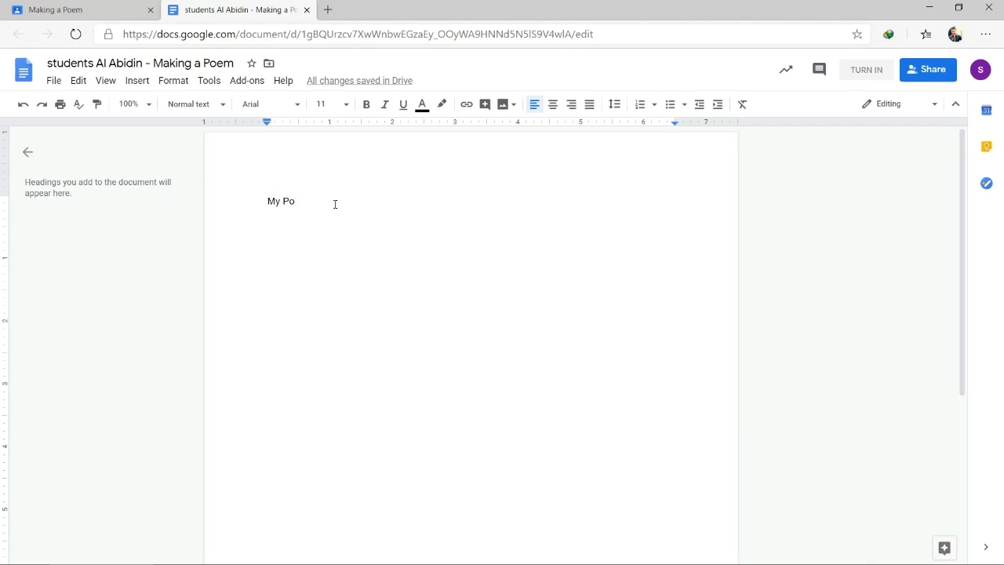
type("em")
key("Return")
type("My")
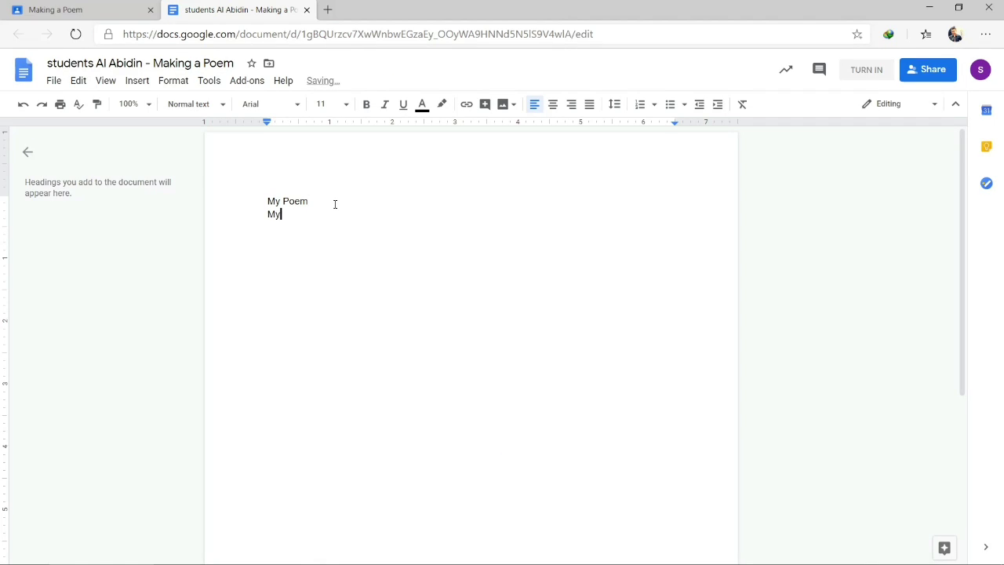
type(" Feeling")
key("Return")
Add the lines 'now', 'is', 'so', 'happy', 'and', 'blessed', then try turning in from the document
type("now")
key("Return")
type("is")
key("Return")
type("so")
key("Return")
type("happy")
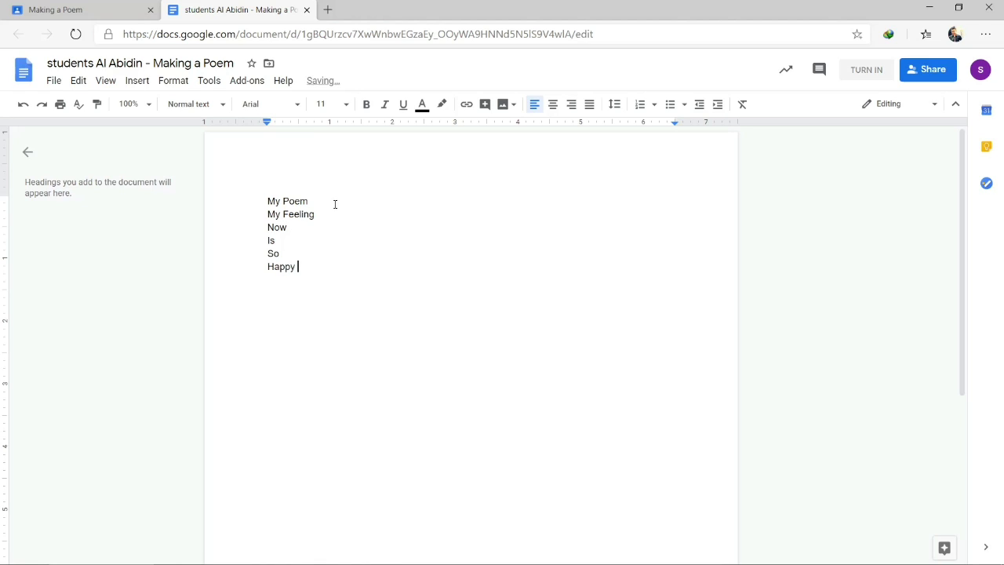
key("Return")
type("and")
key("Return")
type("blessed")
left_click(331, 213)
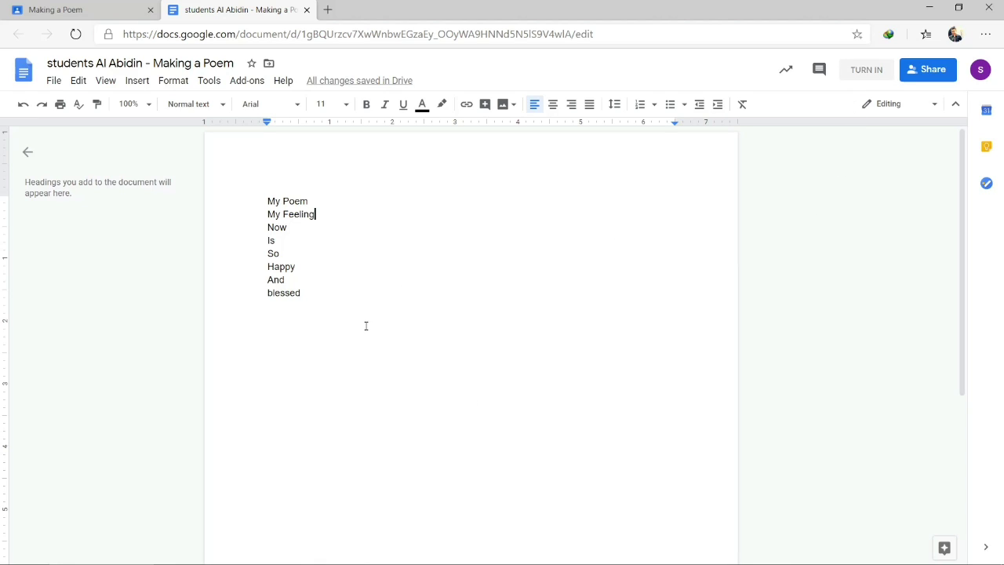
left_click(862, 70)
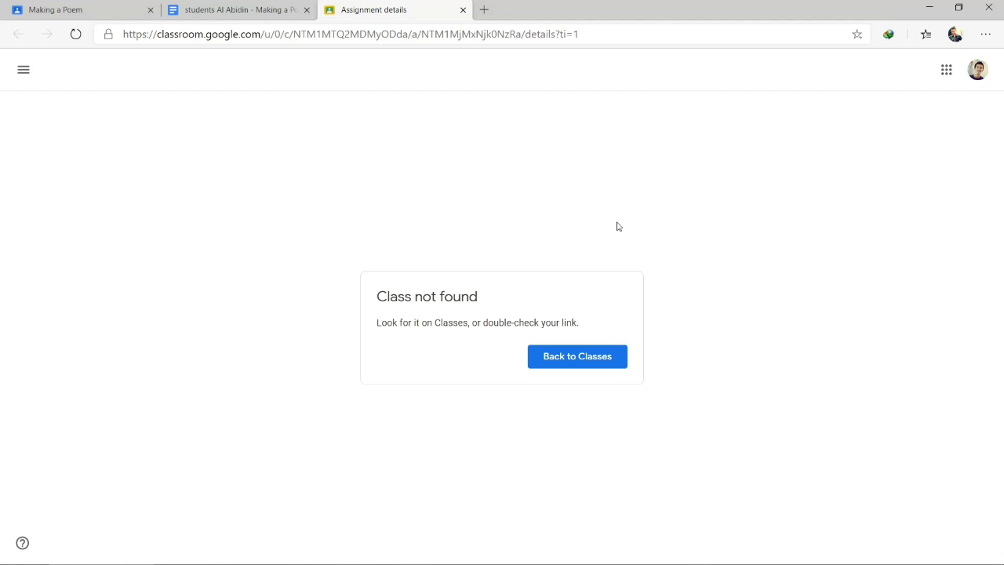
Close the Classes and poem document tabs, reopen the poem, then close it to return to the assignment
left_click(570, 359)
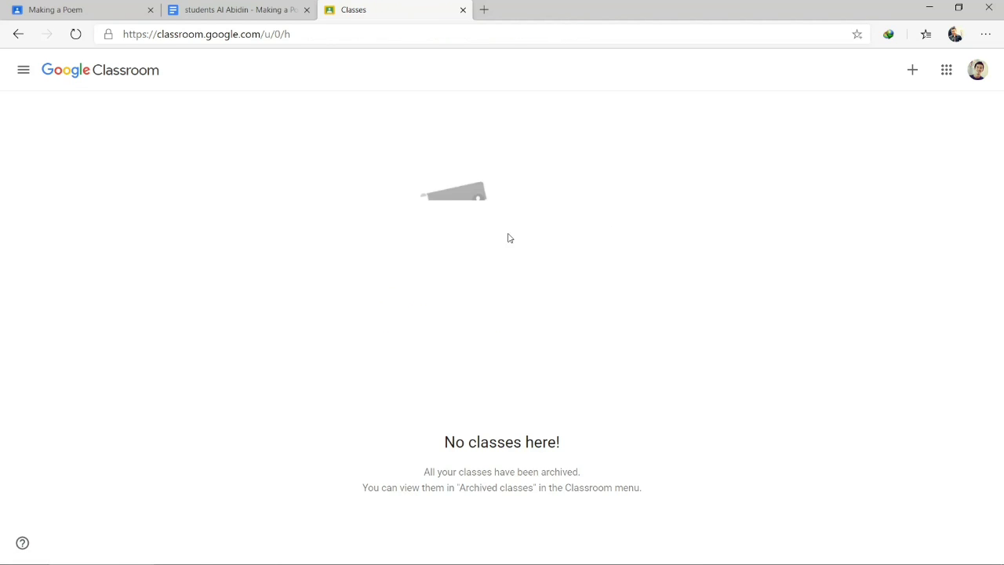
left_click(463, 9)
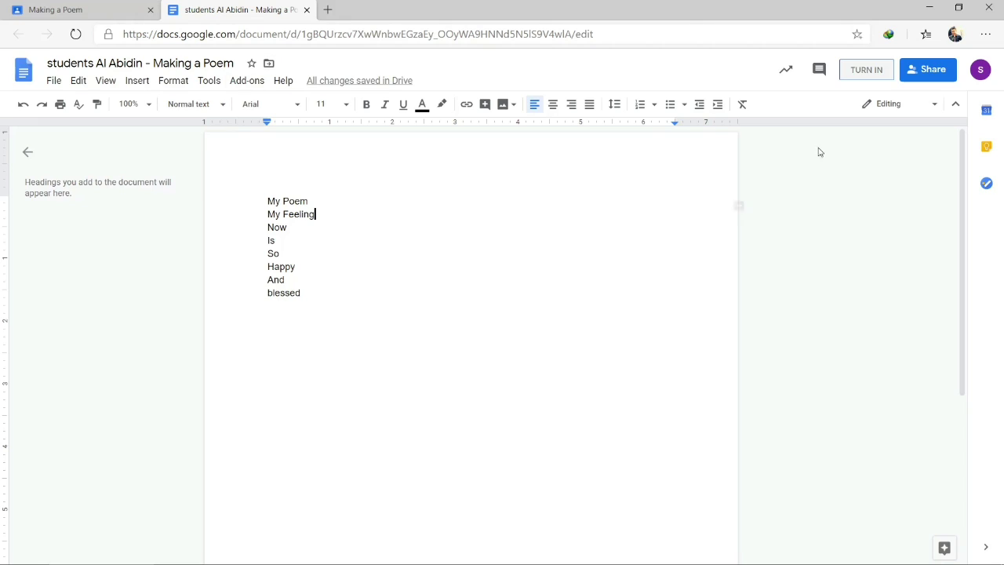
left_click(306, 10)
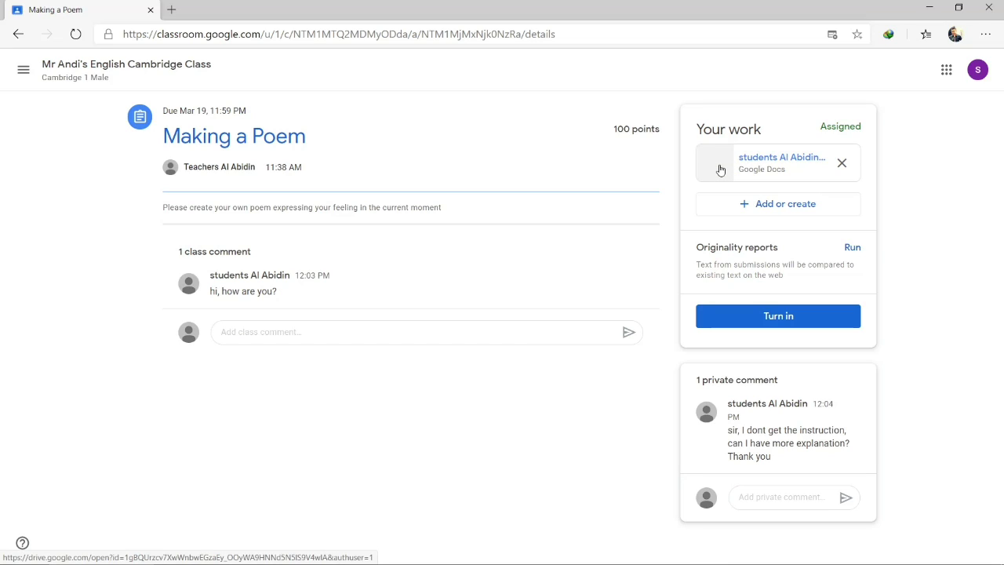
left_click(720, 170)
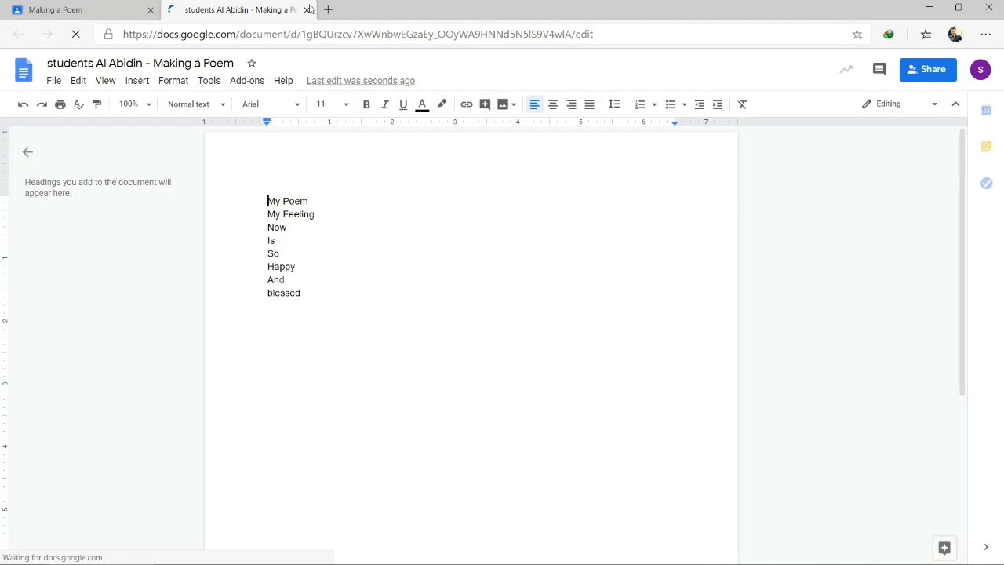
left_click(306, 9)
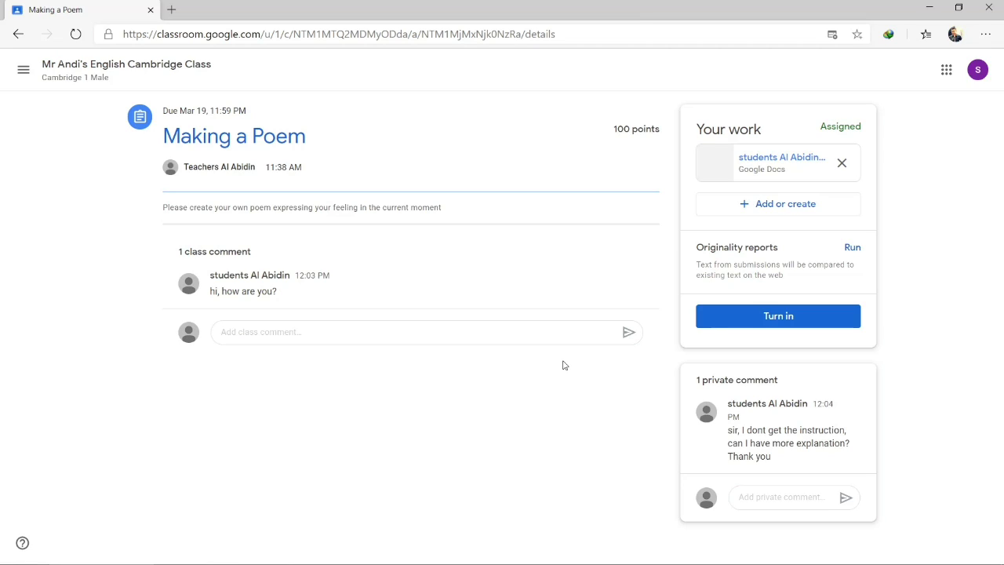
Turn in Making a Poem from the Your work card and confirm the submission
left_click(773, 316)
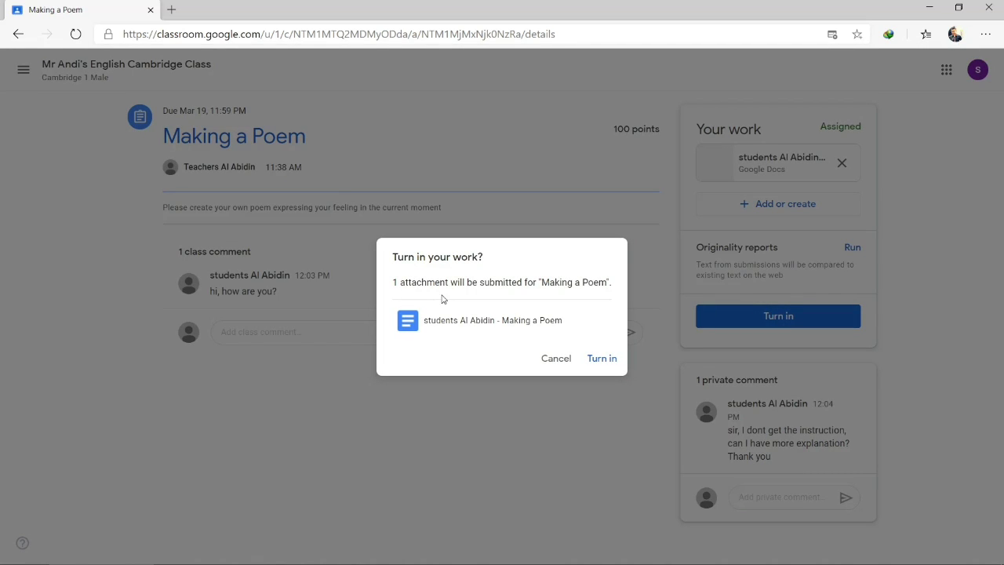
left_click(599, 359)
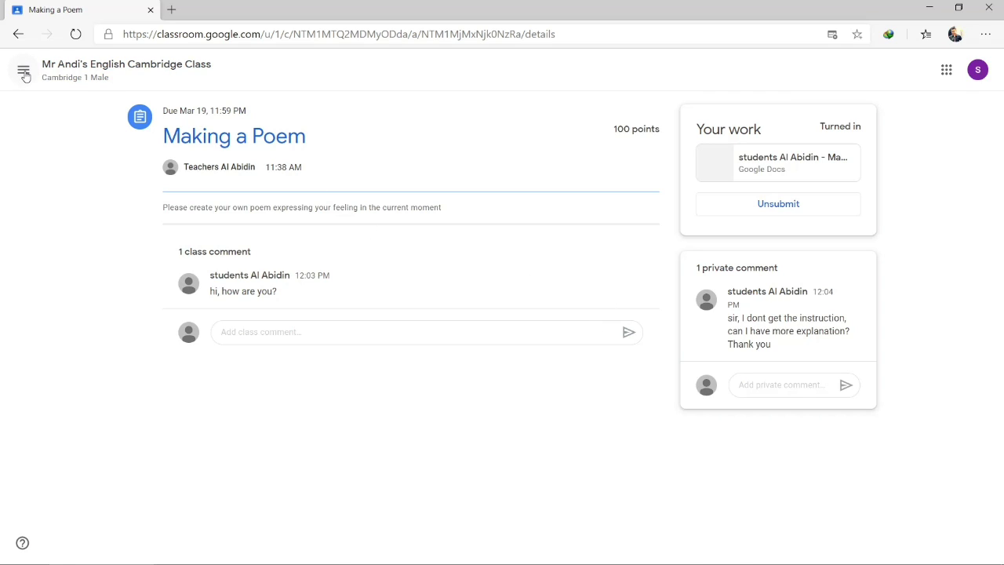
Go to the class's Classwork, open the Tenses assignment details, and launch its Tenses Google Form
left_click(119, 71)
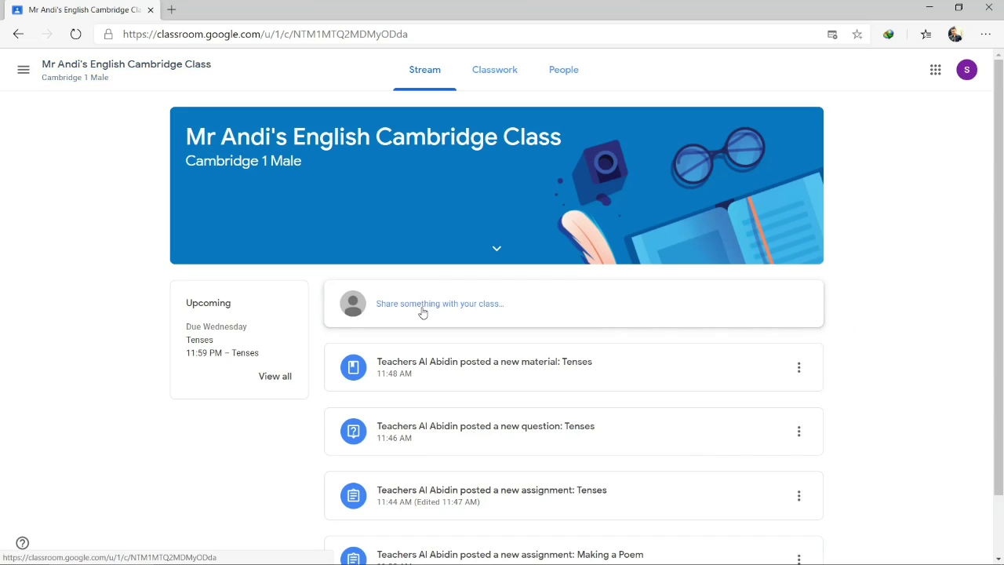
left_click(492, 72)
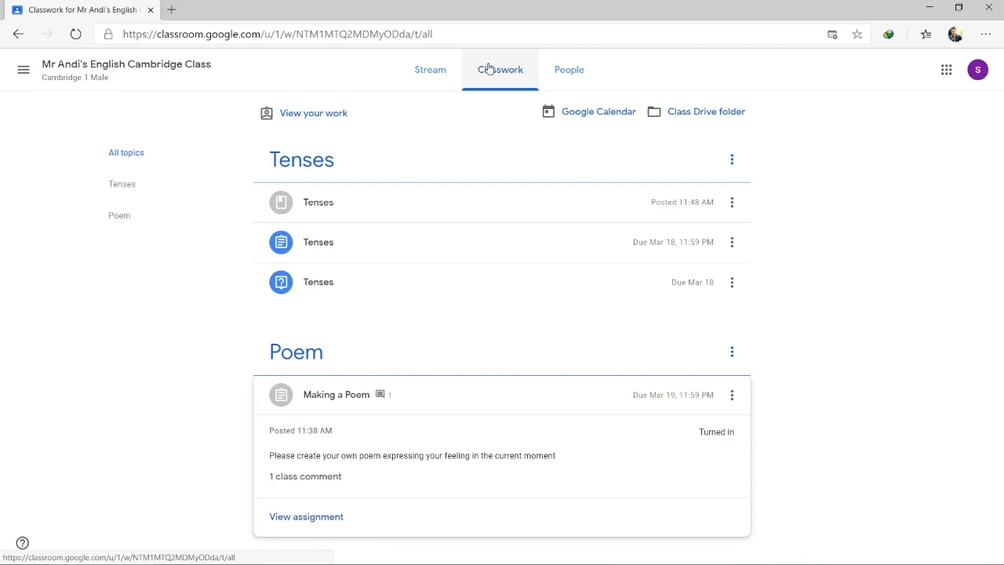
left_click(541, 245)
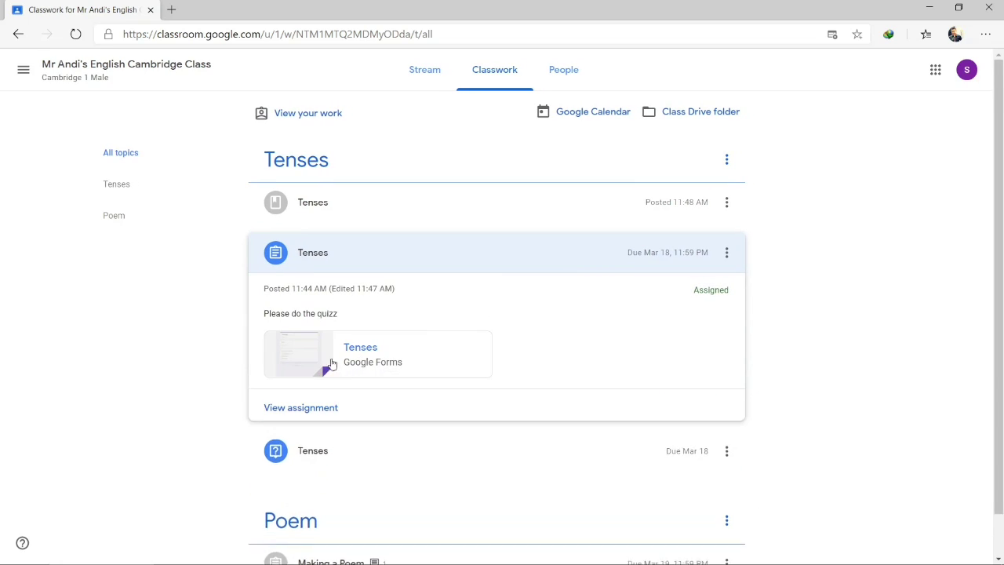
left_click(306, 408)
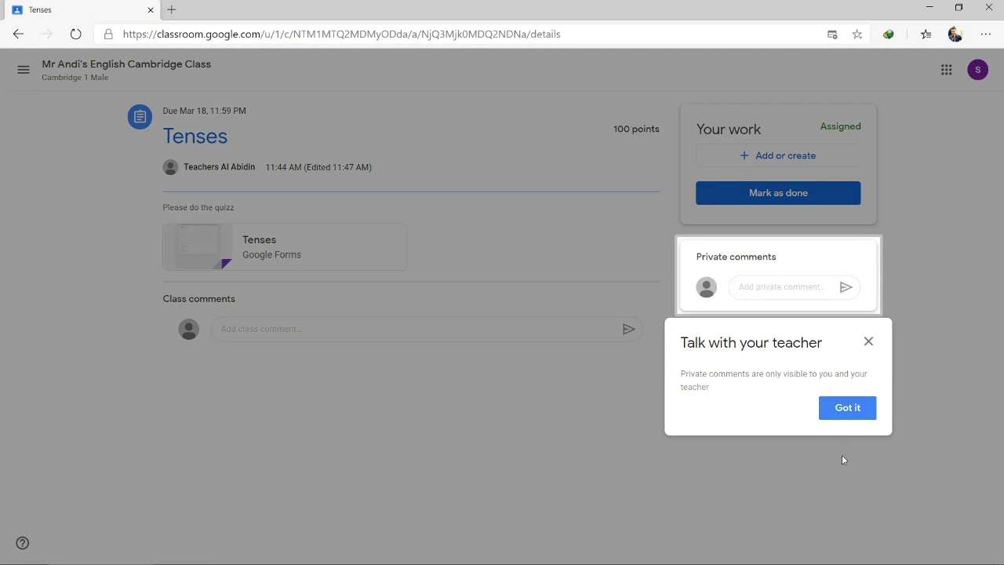
left_click(847, 408)
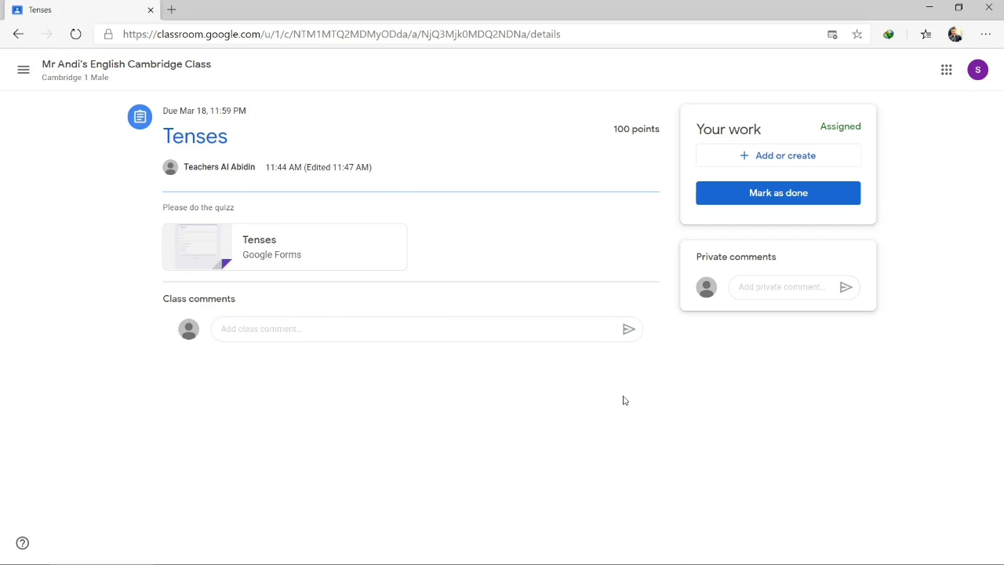
left_click(215, 246)
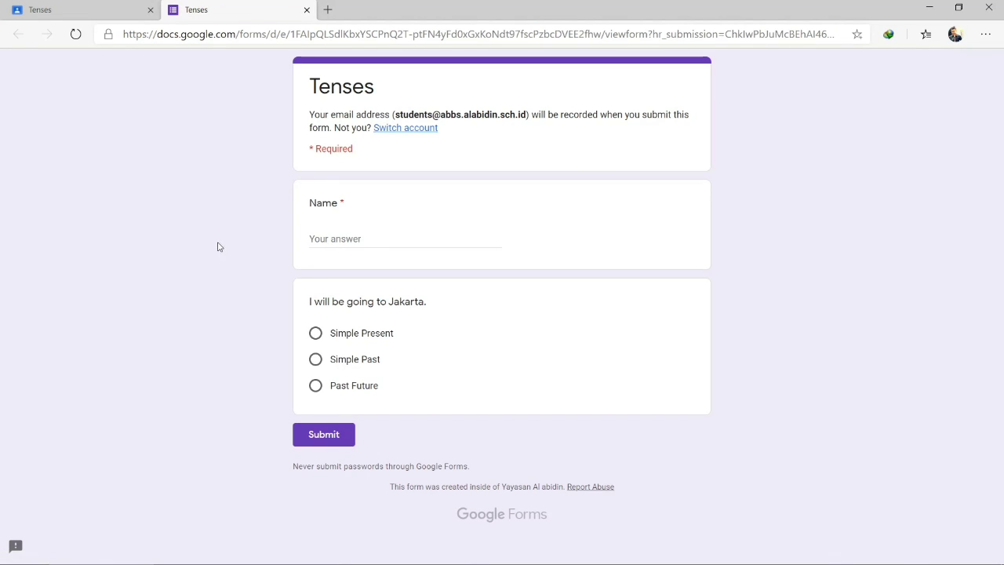
Enter the student's name, answer Past Future, submit the quiz, and view the score
left_click(339, 241)
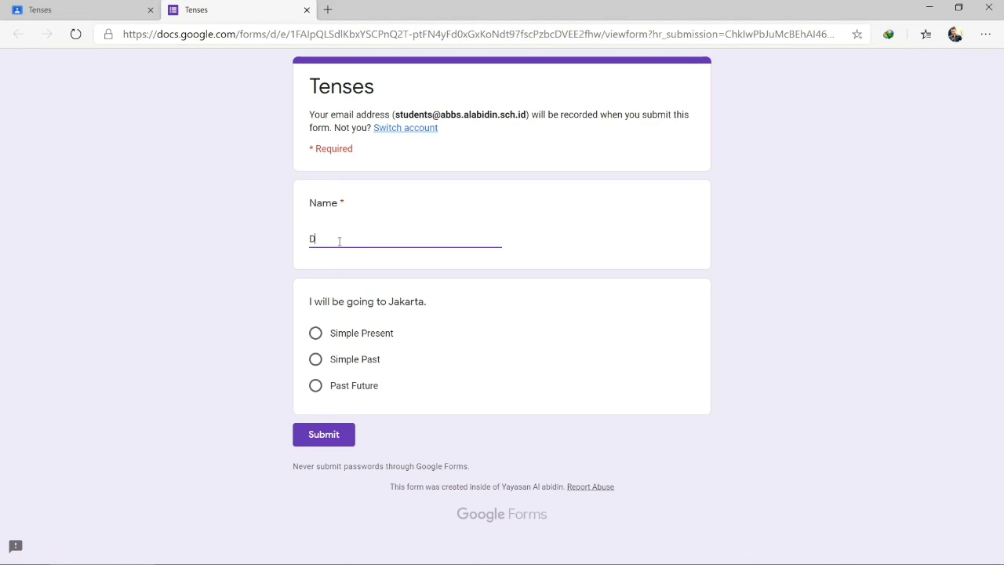
left_click(316, 387)
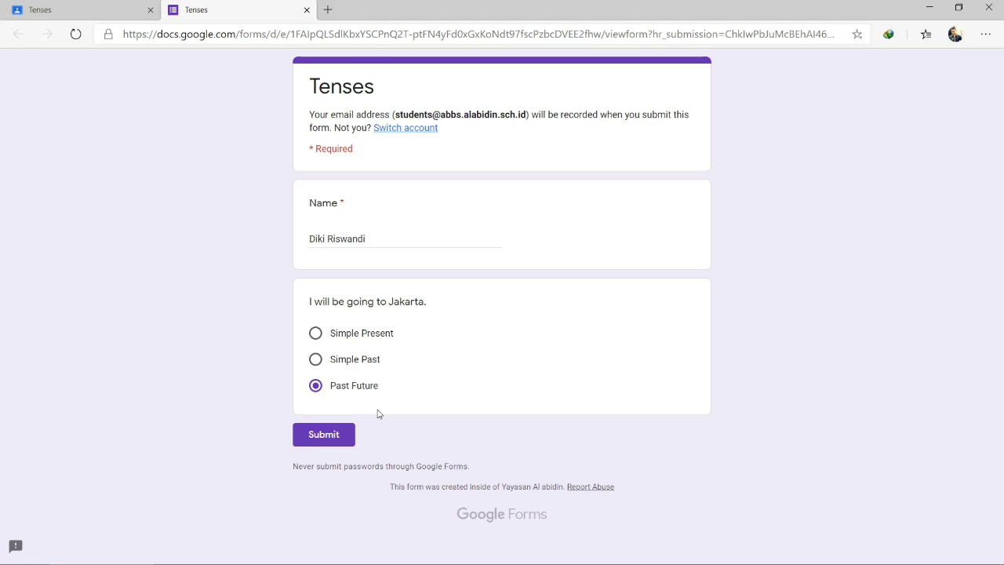
left_click(333, 436)
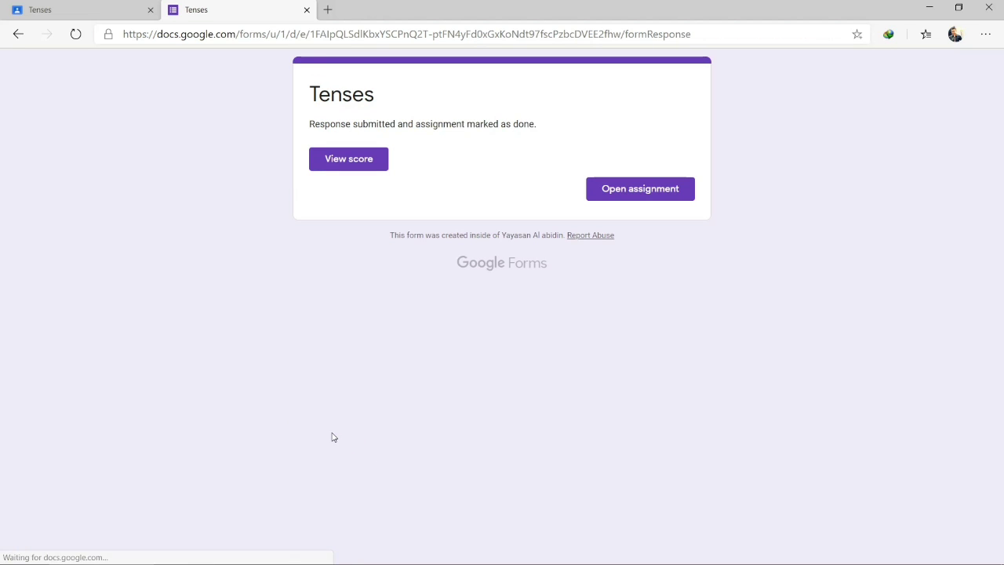
left_click(351, 159)
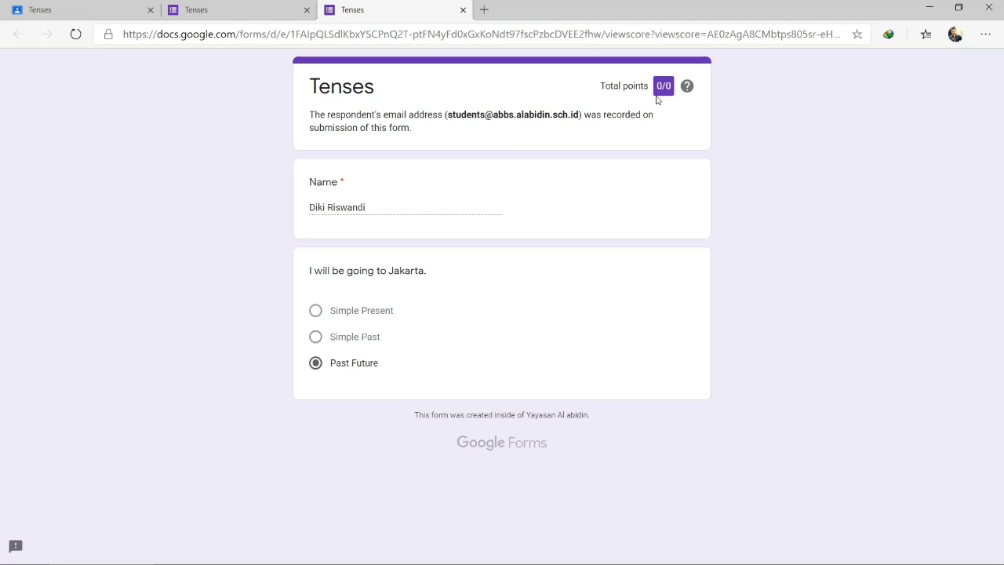
left_click(463, 9)
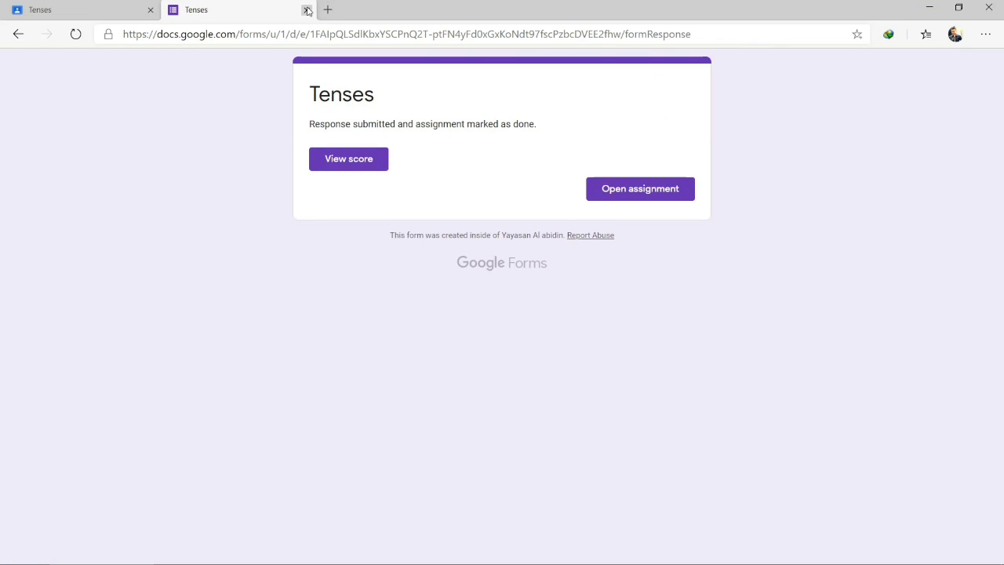
Close the submitted form's tab and return to the class's Classwork list
left_click(307, 10)
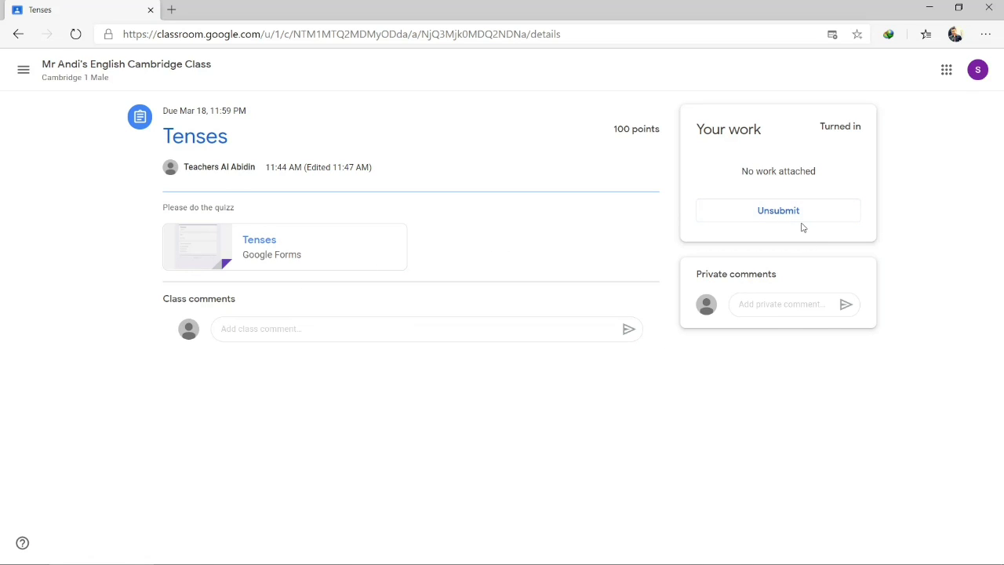
left_click(96, 66)
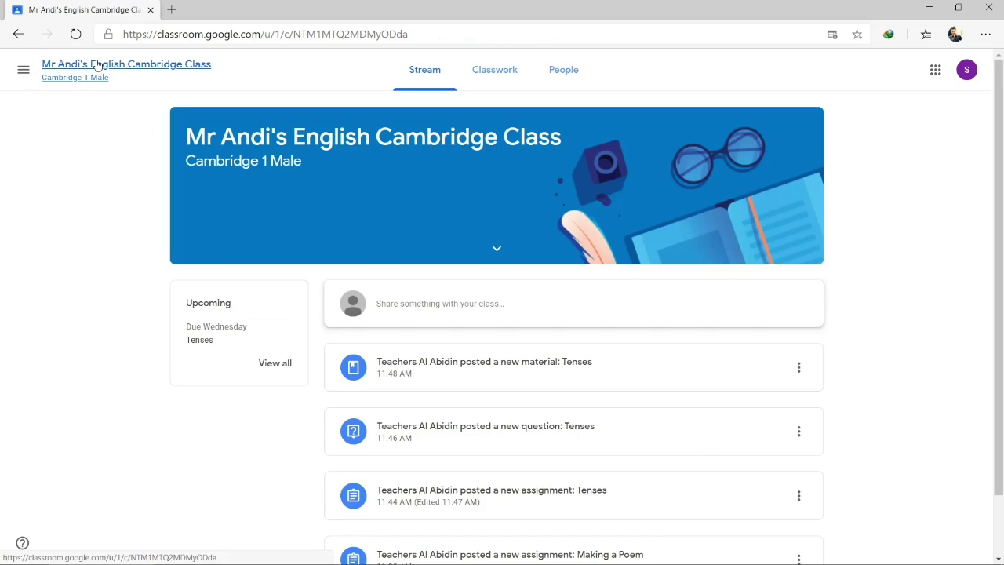
left_click(494, 76)
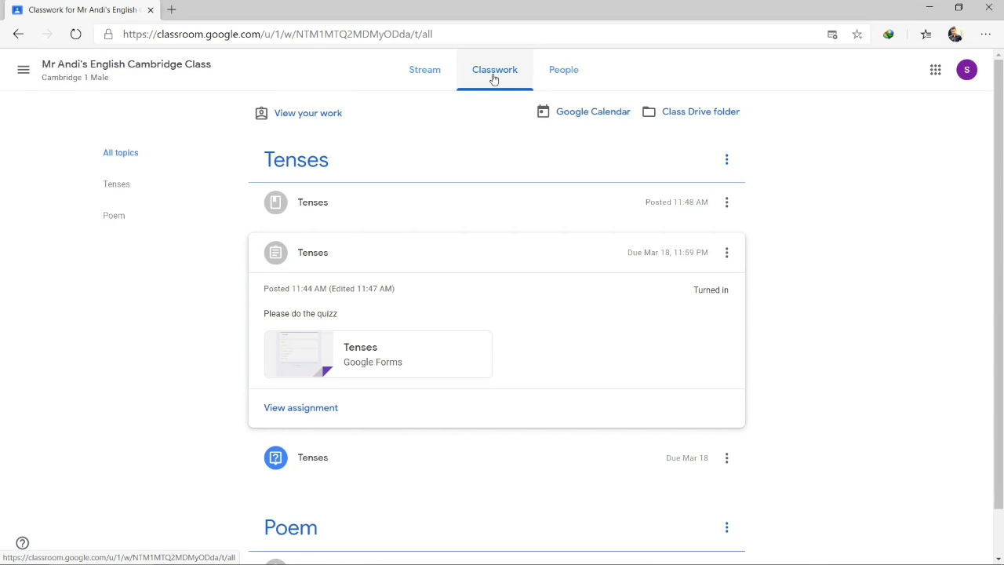
Collapse the Tenses quiz card and expand the Tenses question to reveal its answer choices
left_click(521, 251)
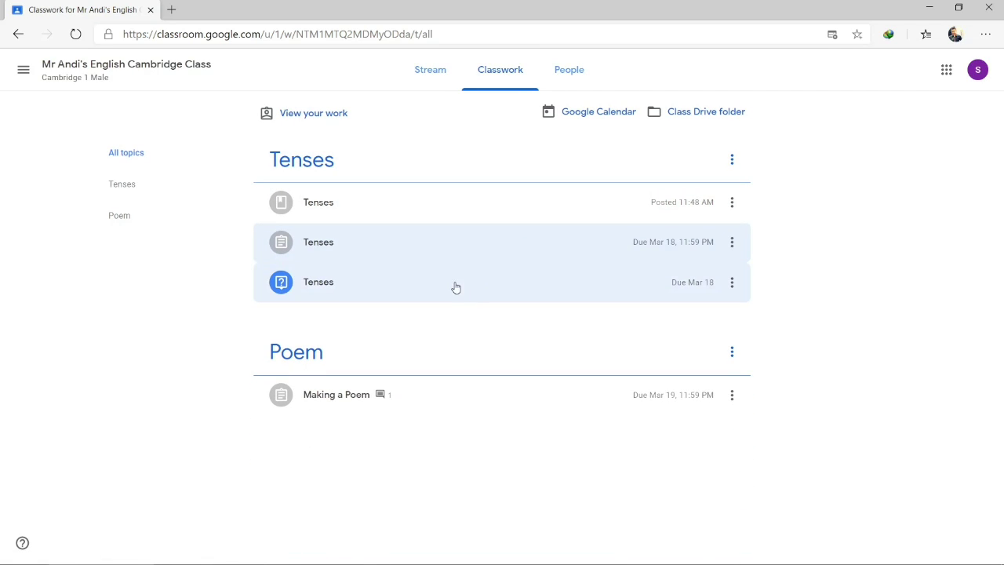
left_click(382, 295)
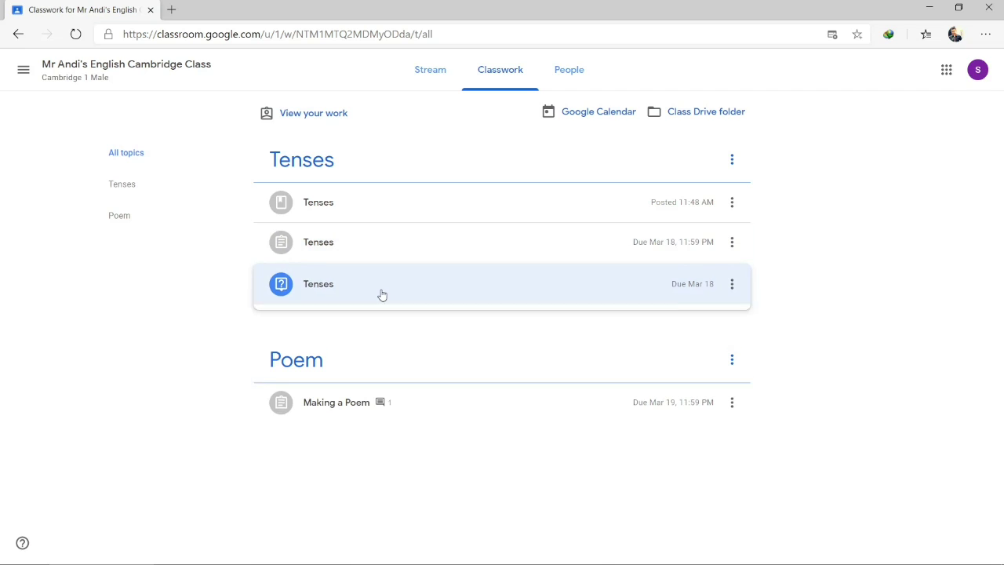
scroll(441, 302, "down", 1)
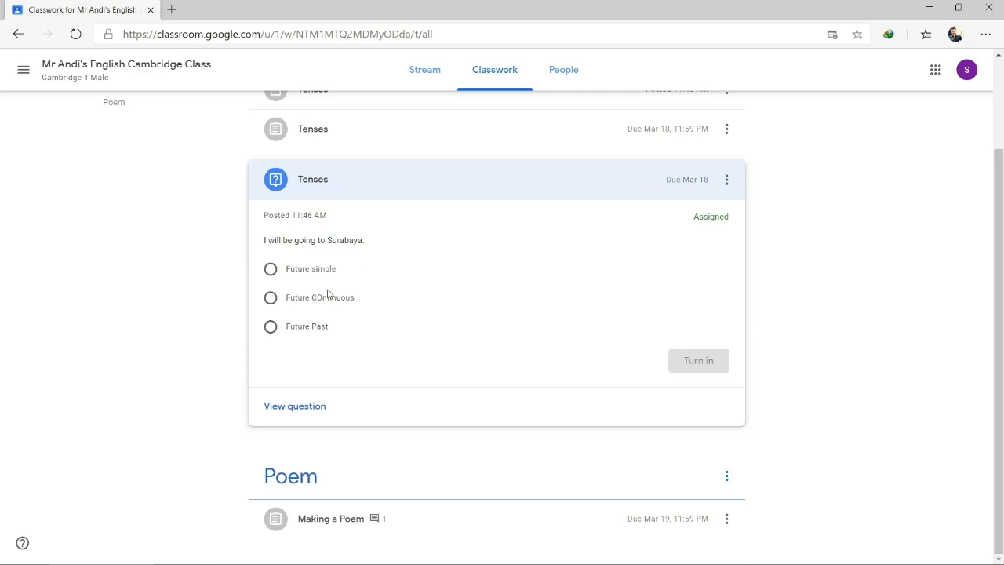
Select Future COntinuous, turn in the answer, then view the question page and go back
left_click(270, 301)
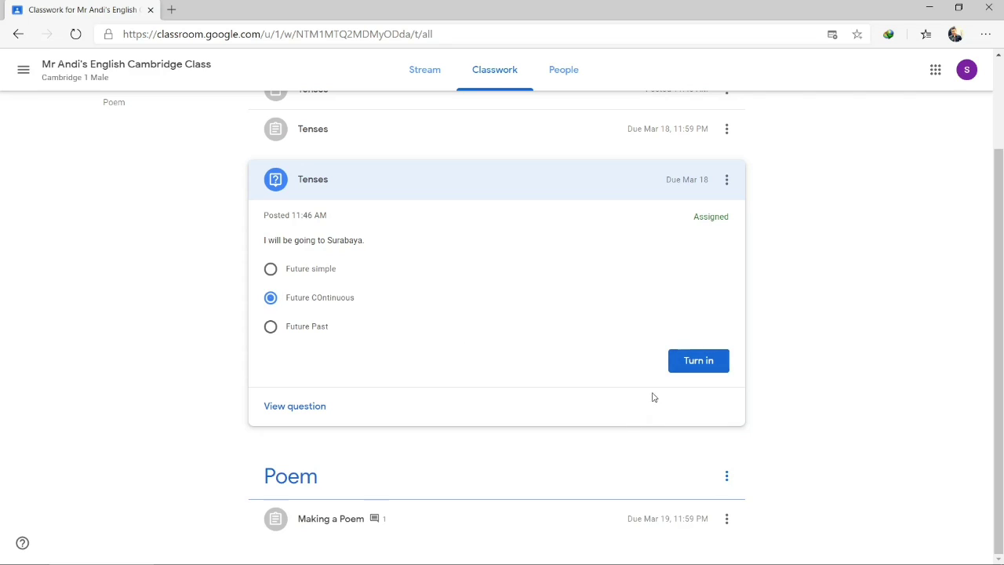
left_click(694, 362)
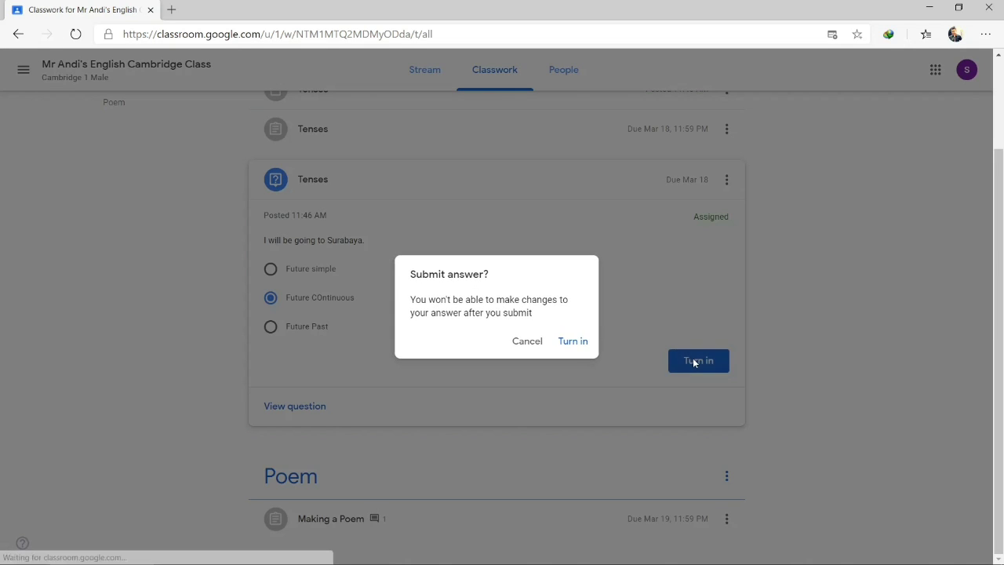
left_click(572, 344)
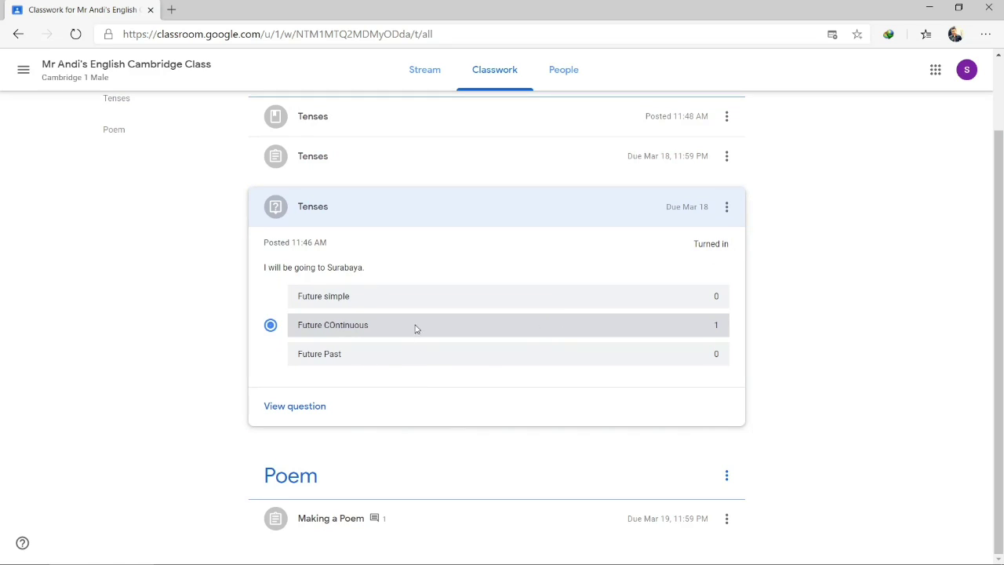
left_click(305, 409)
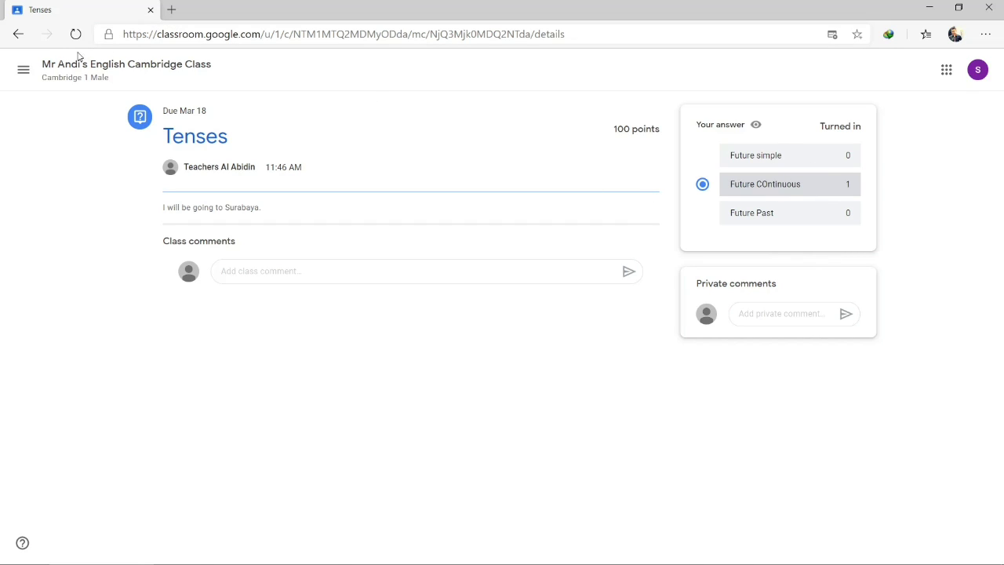
left_click(18, 34)
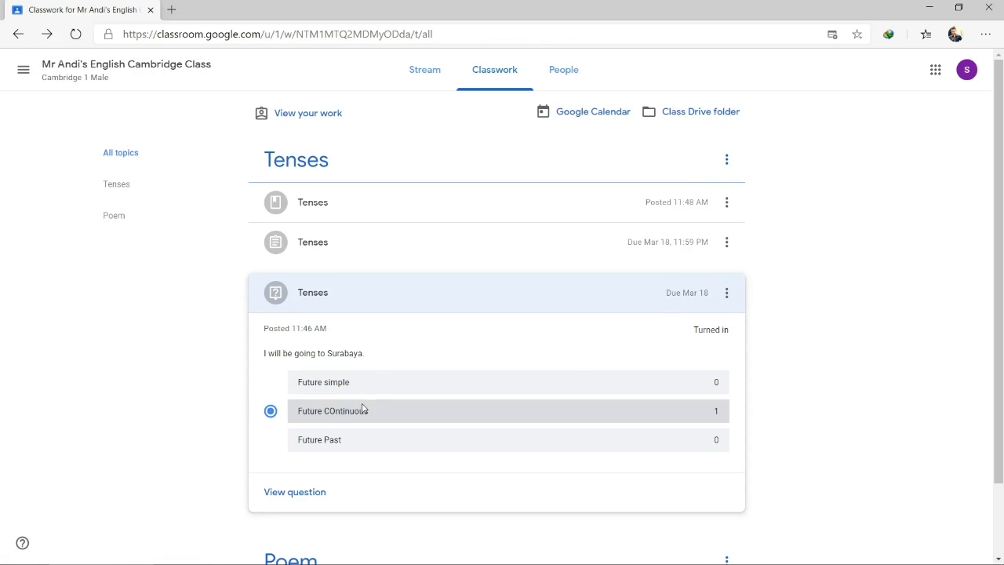
Open tenses-explanations.pdf from the Tenses material post, scroll through its pages, and close the viewer
left_click(405, 207)
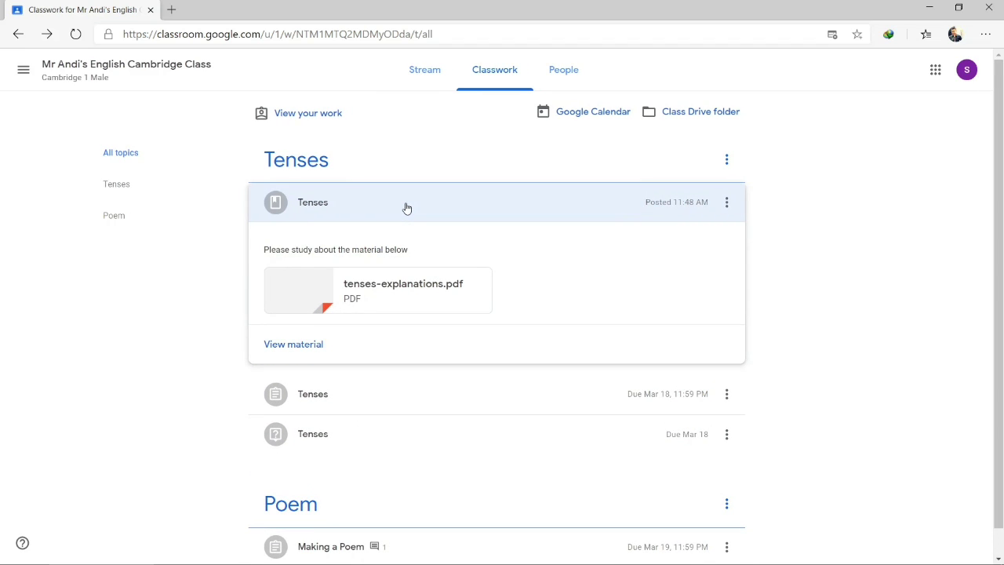
left_click(427, 209)
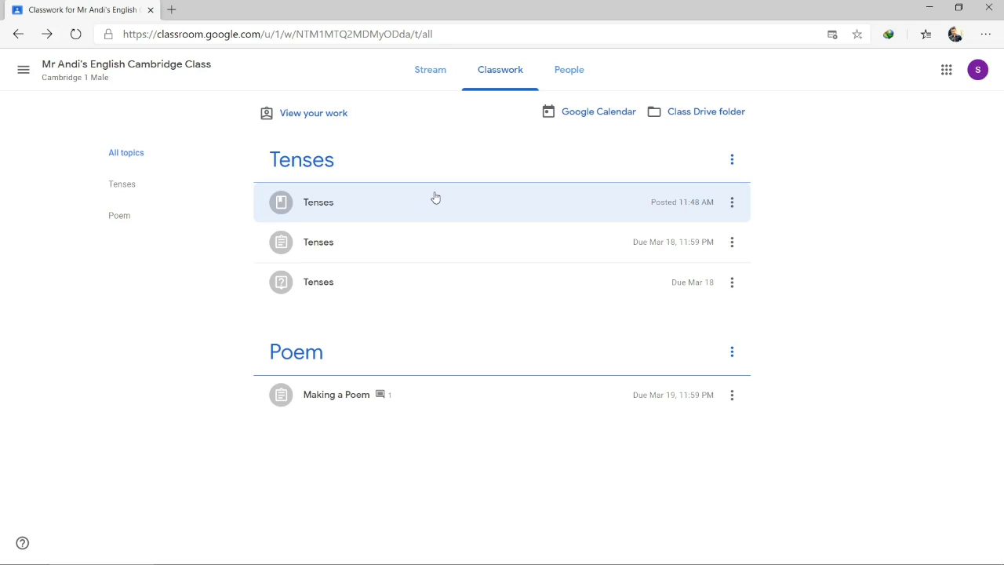
left_click(385, 205)
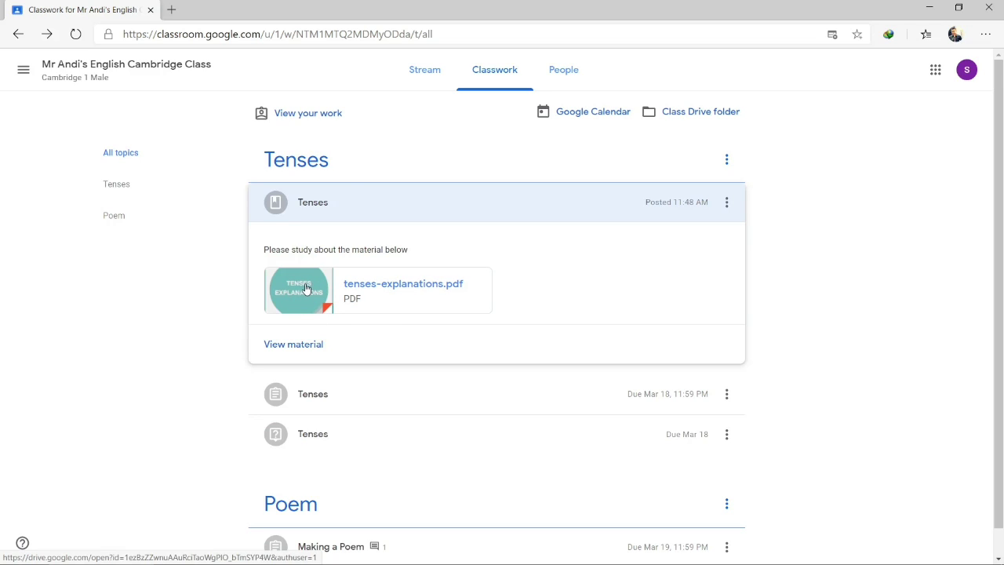
left_click(305, 288)
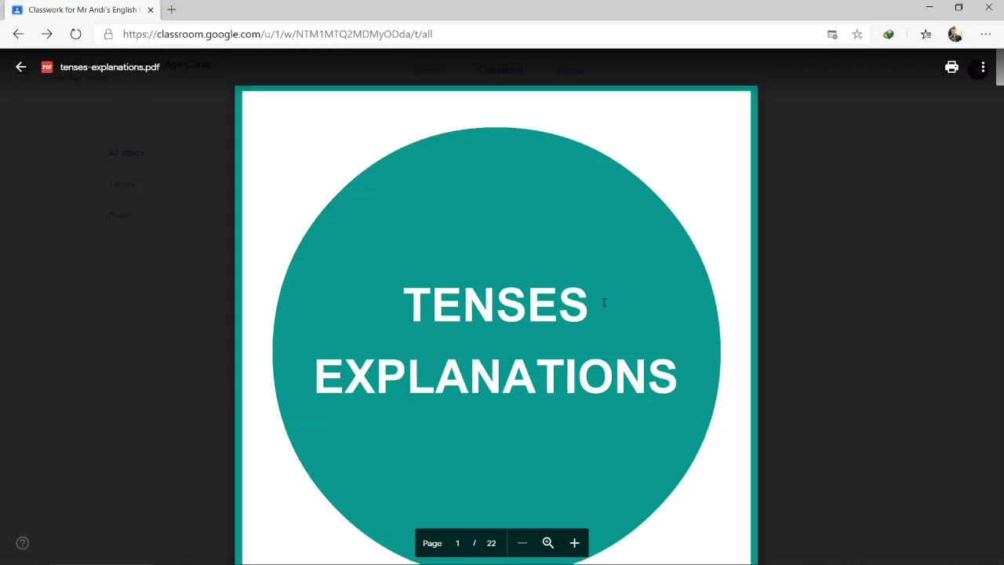
scroll(604, 306, "down", 15)
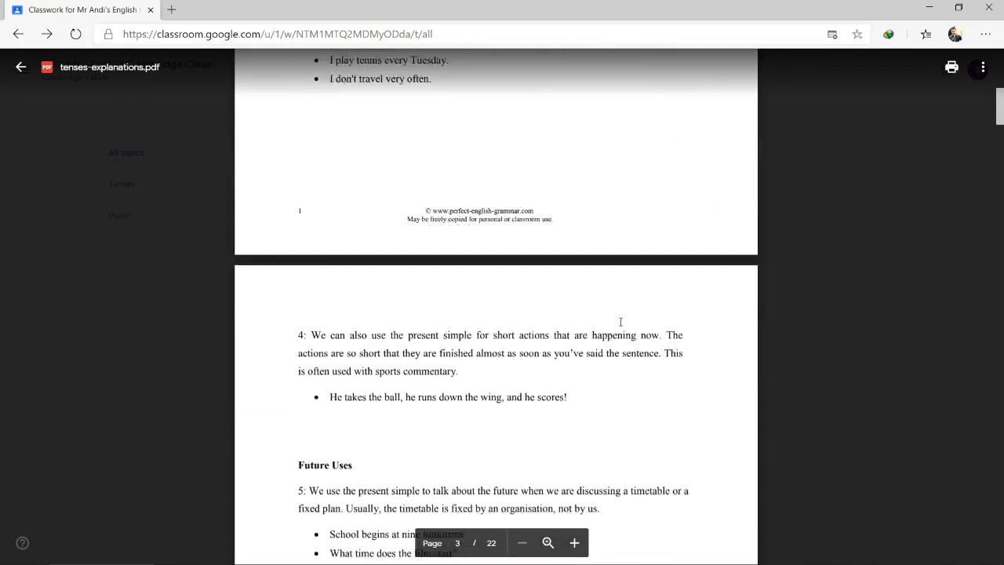
scroll(619, 322, "down", 20)
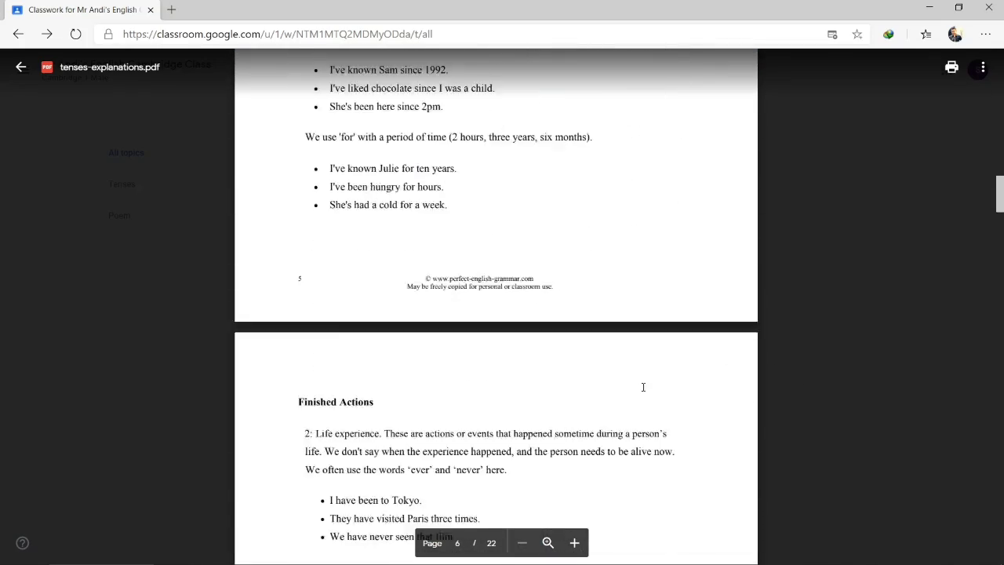
scroll(644, 386, "down", 10)
key("Escape")
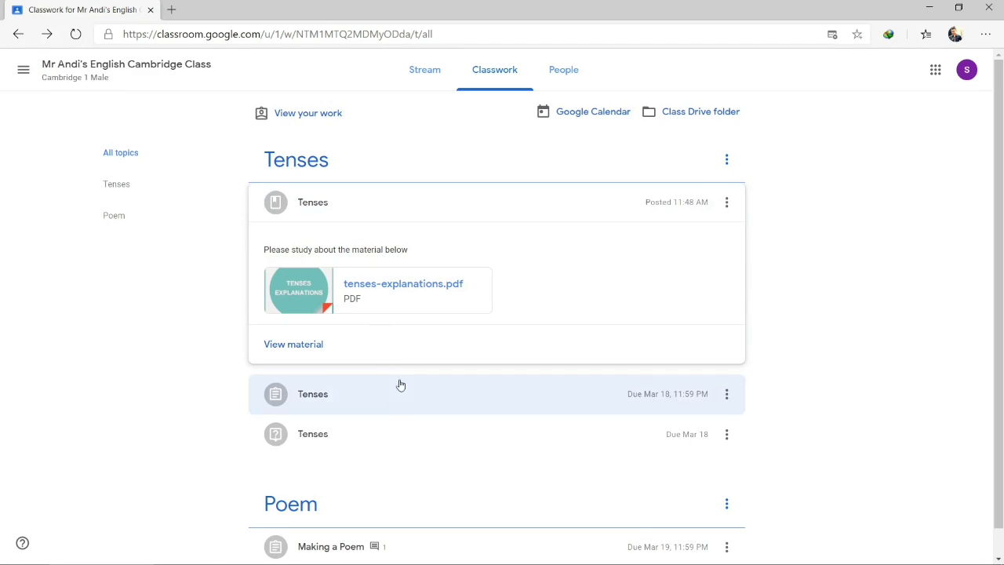
left_click(371, 202)
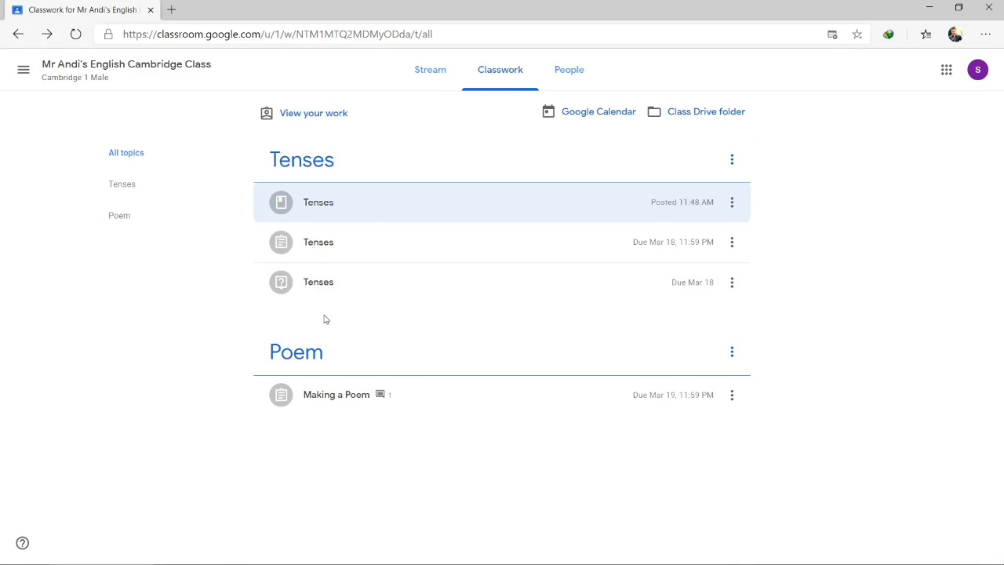
left_click(431, 77)
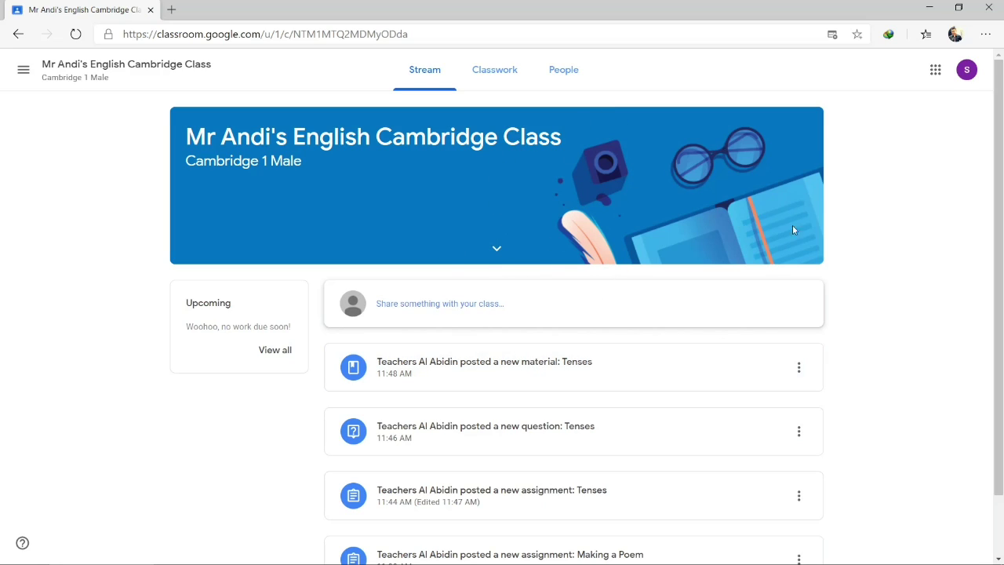
left_click(499, 70)
left_click(578, 77)
left_click(432, 73)
left_click(499, 69)
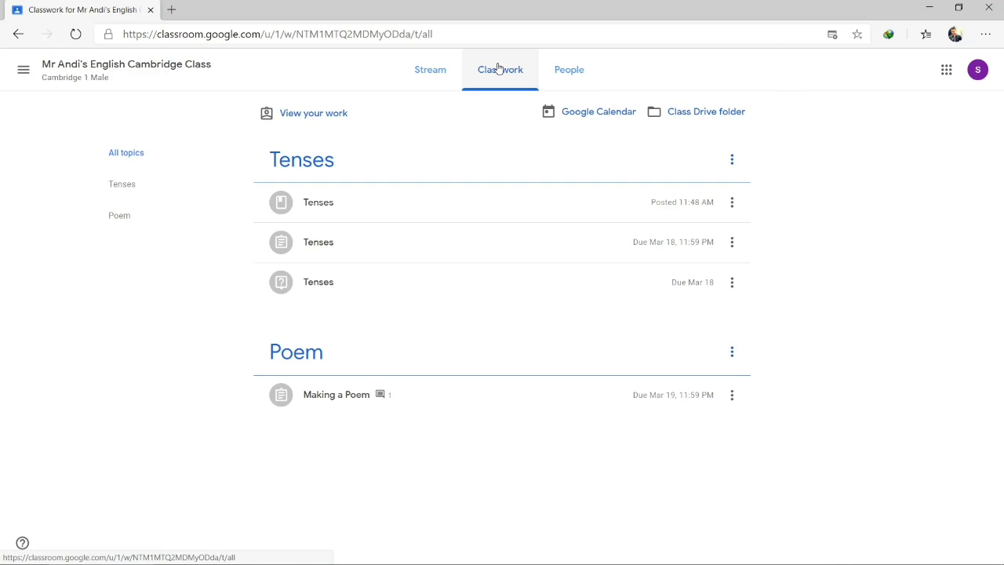